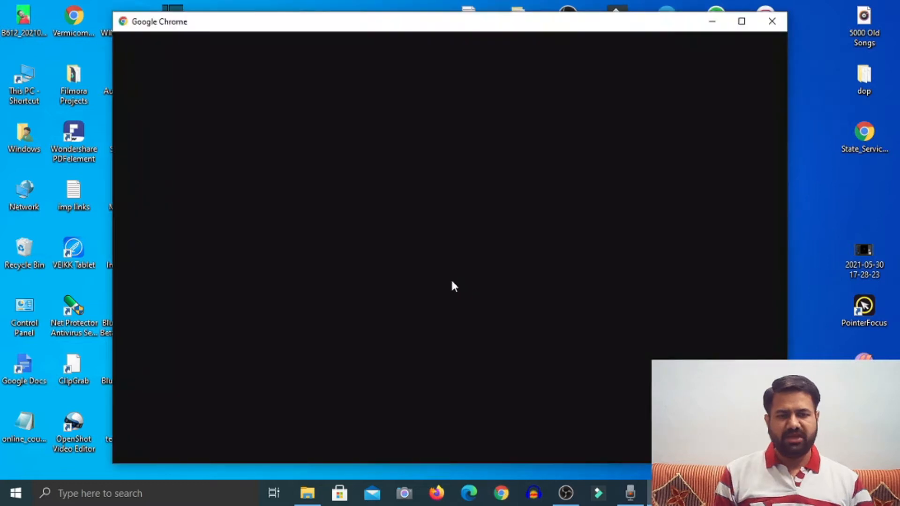
Step: Close the old Audacity tab, search Google for audacity and open the official Audacity download page
click(454, 272)
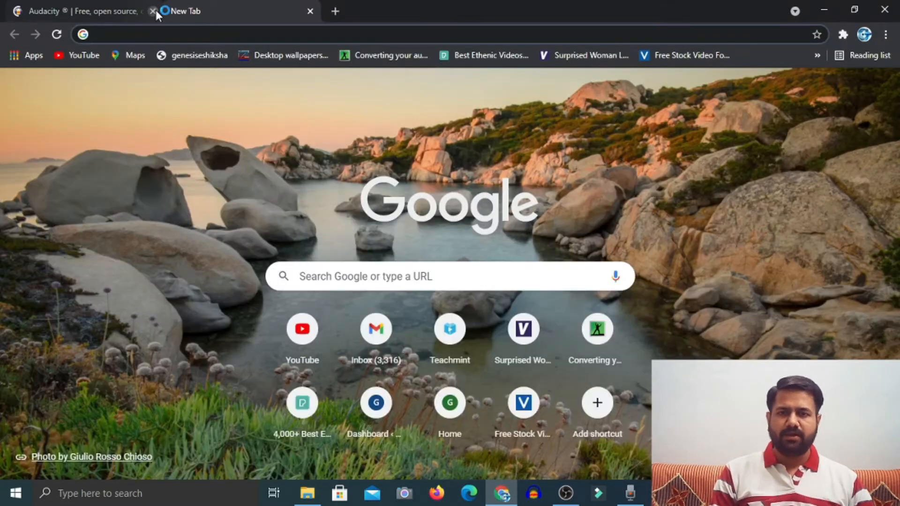
click(153, 11)
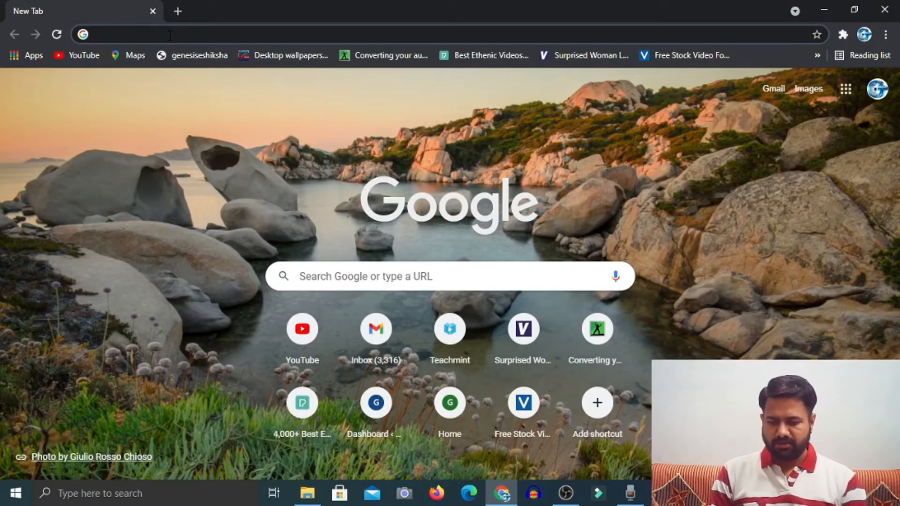
text(audacity)
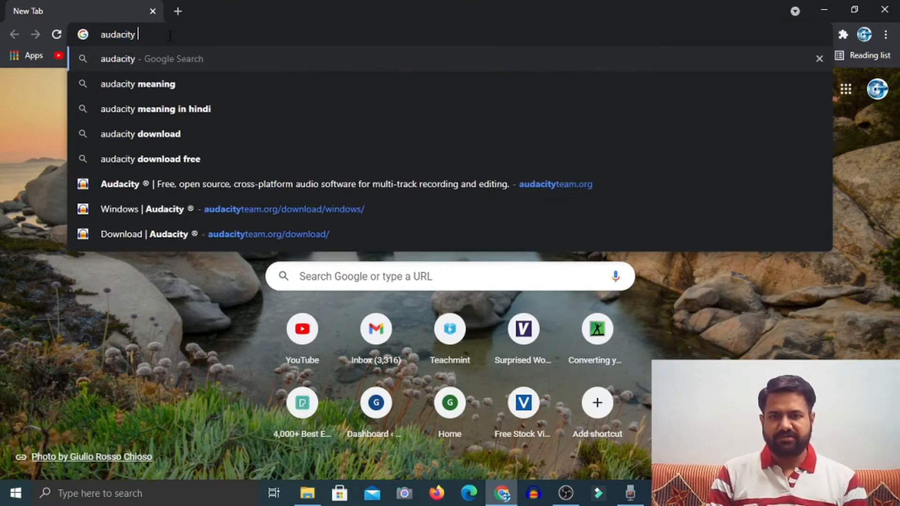
key(Return)
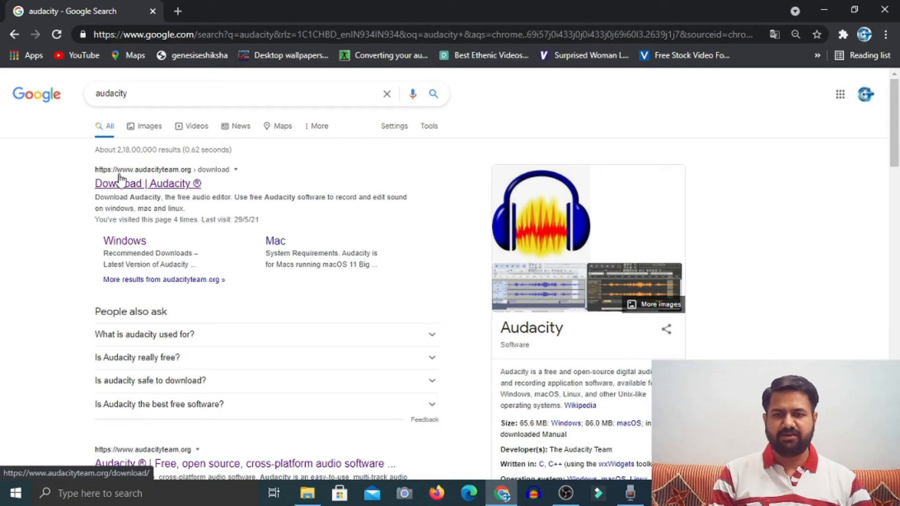
click(175, 183)
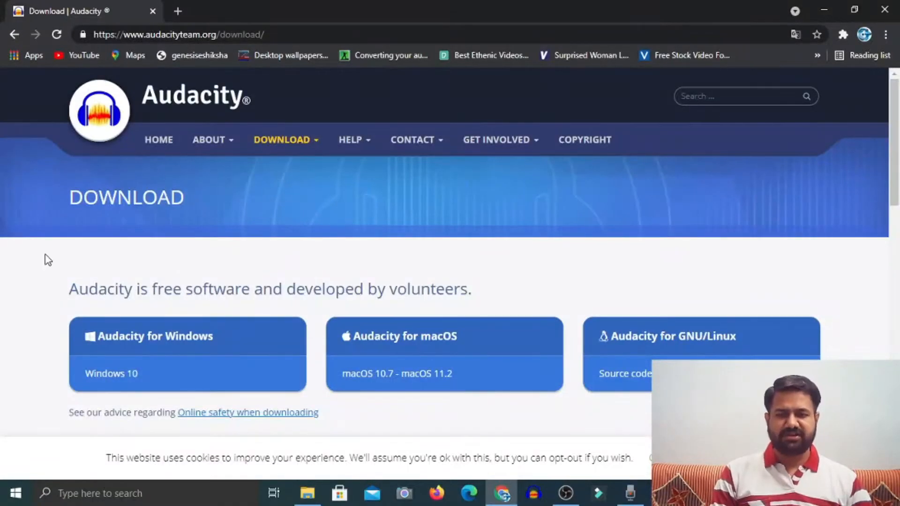
Step: Download the Audacity for Windows installer, version 3.0.2, from the download page
scroll(47, 260, down, 1)
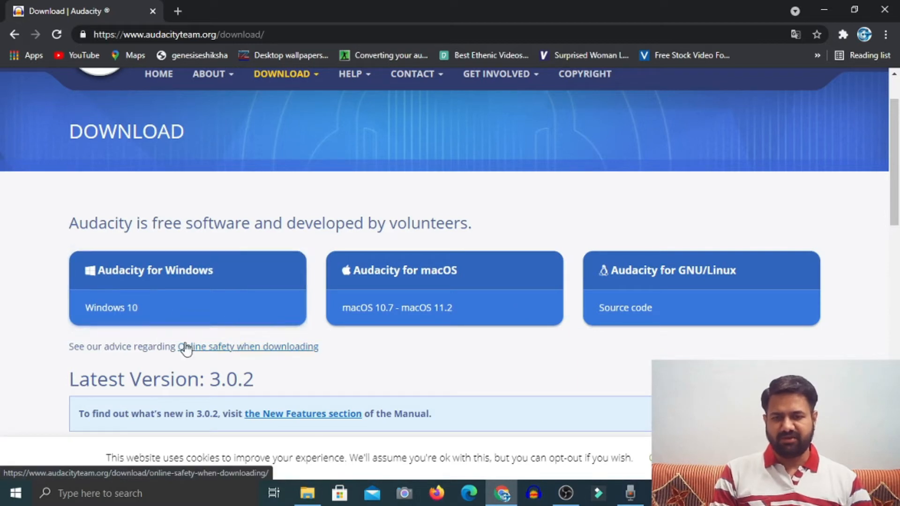
click(165, 275)
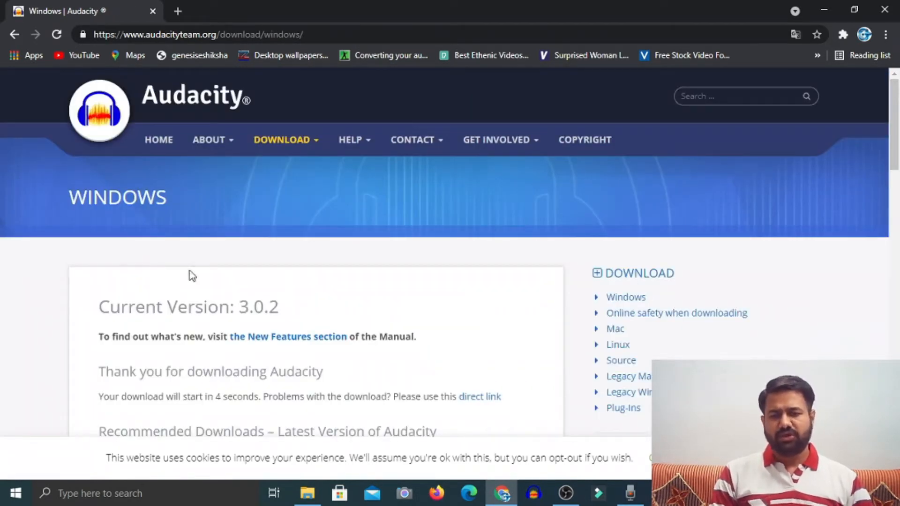
scroll(328, 237, down, 3)
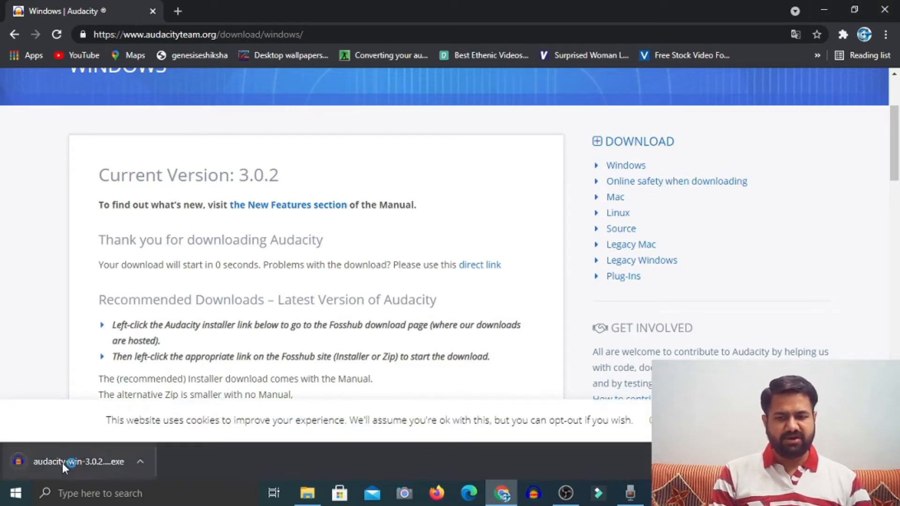
click(100, 468)
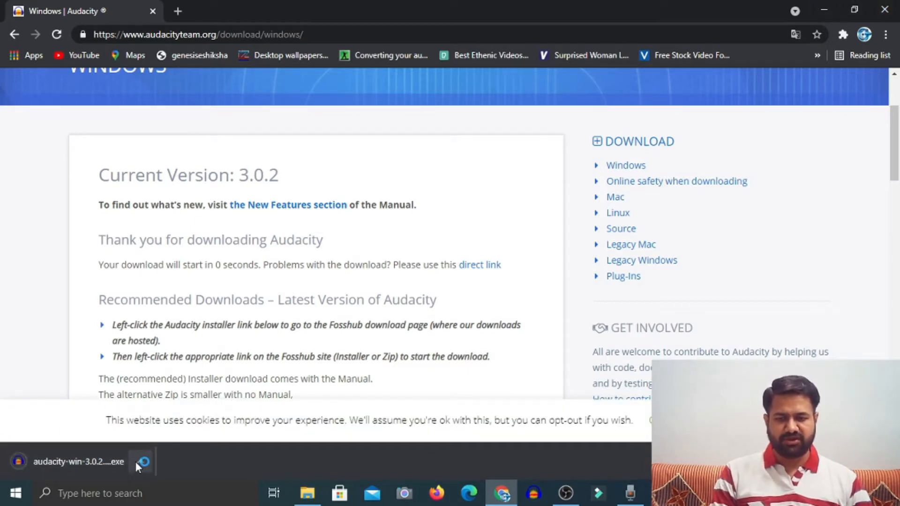
Step: Minimize the browser, launch Audacity from its desktop shortcut and dismiss the welcome dialog
click(830, 9)
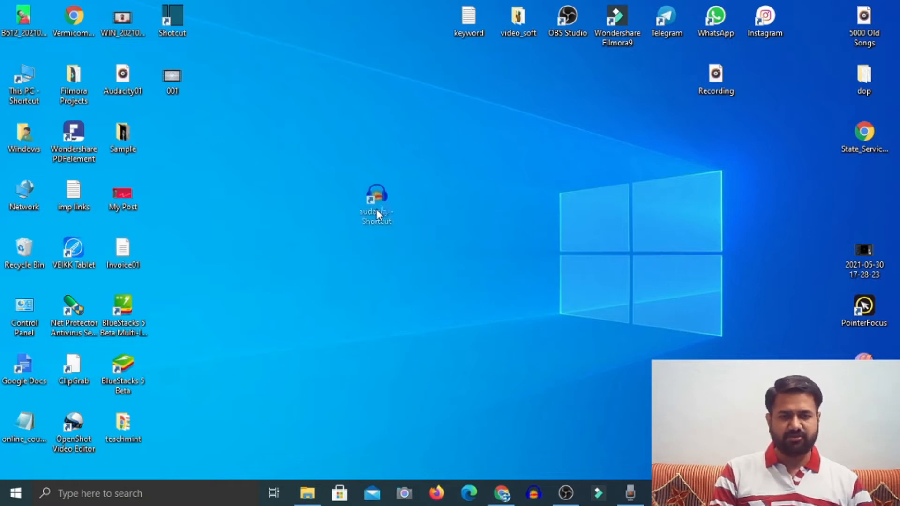
click(398, 250)
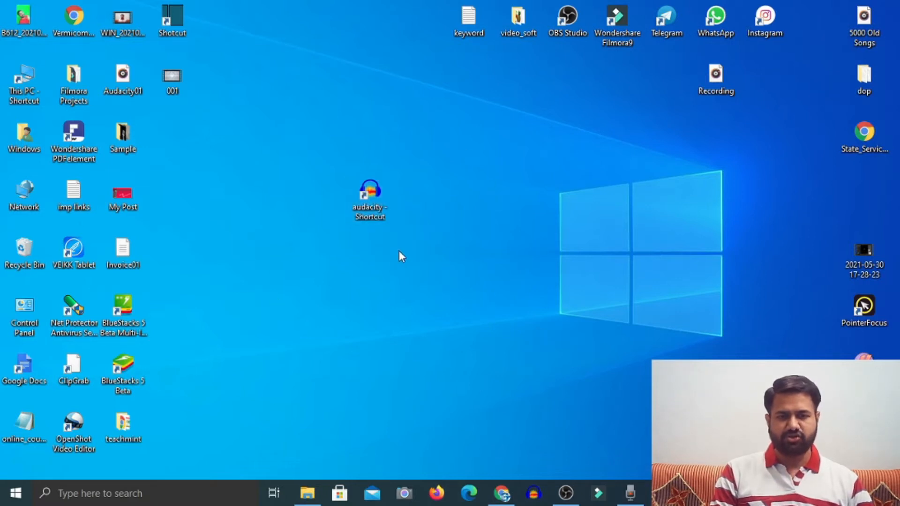
double_click(372, 212)
key(Delete)
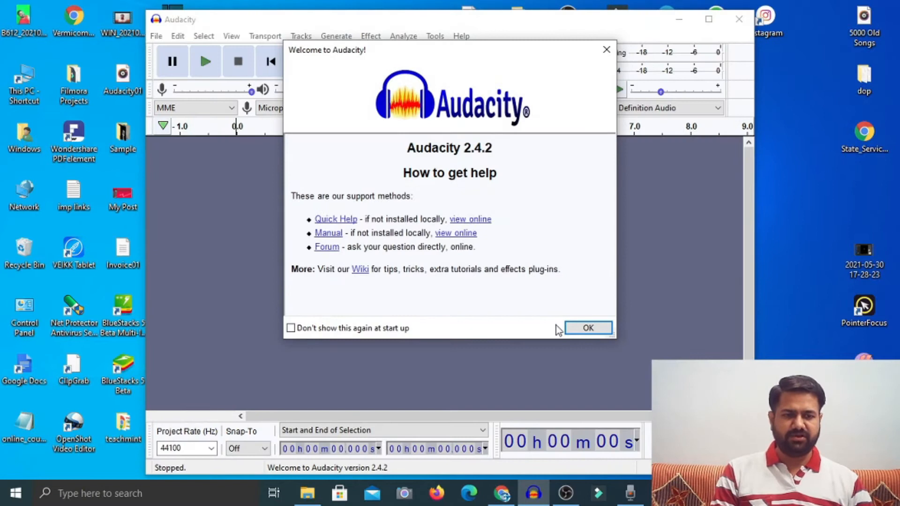
click(586, 328)
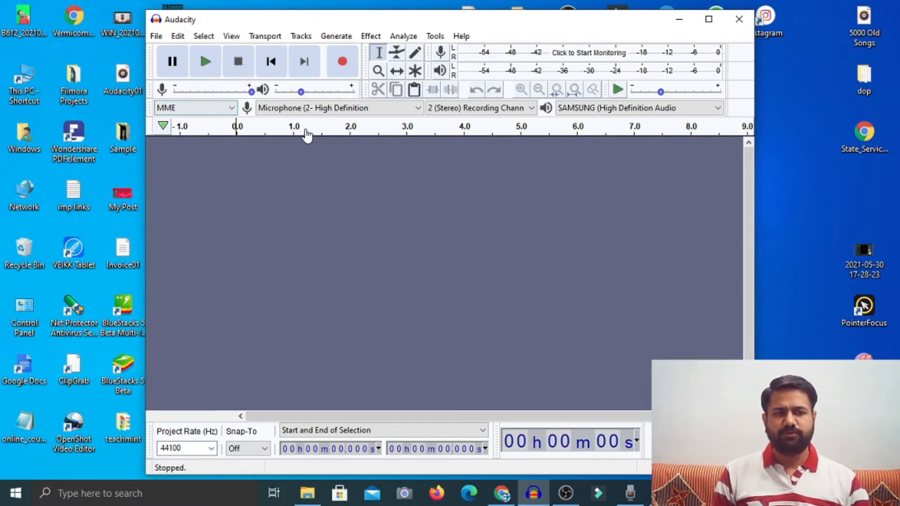
Step: Open the Recording MP3 file from the Desktop in Audacity
click(156, 38)
click(379, 183)
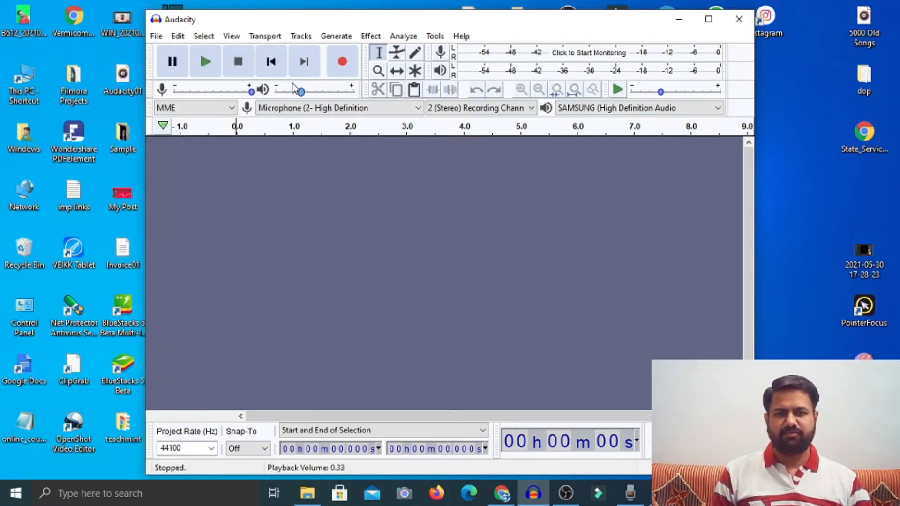
mouse_move(294, 88)
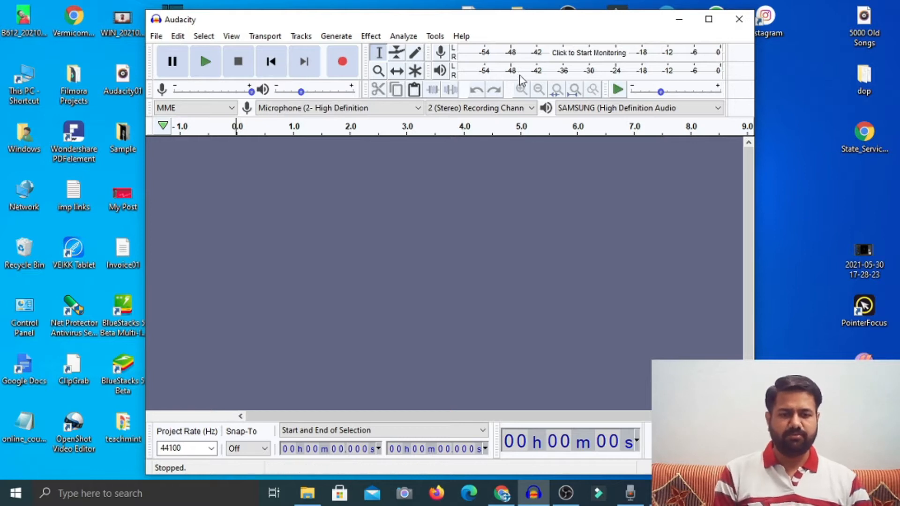
click(159, 36)
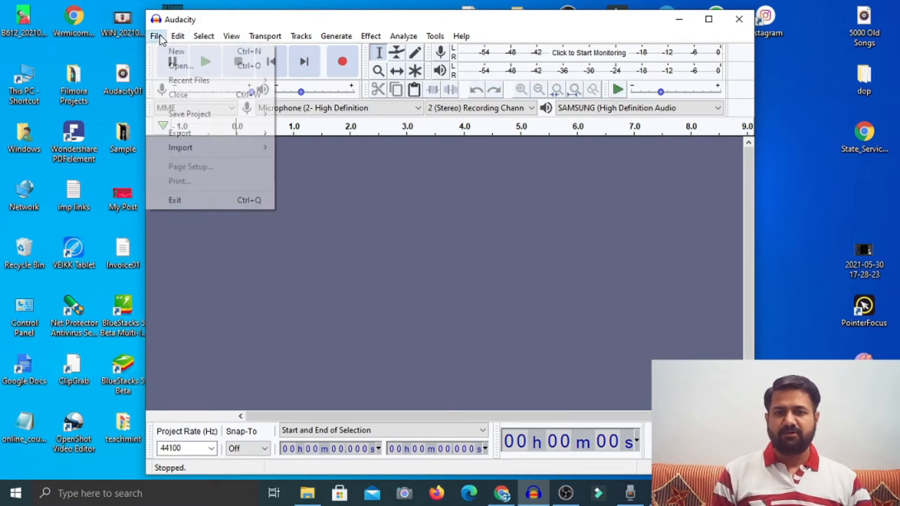
click(175, 67)
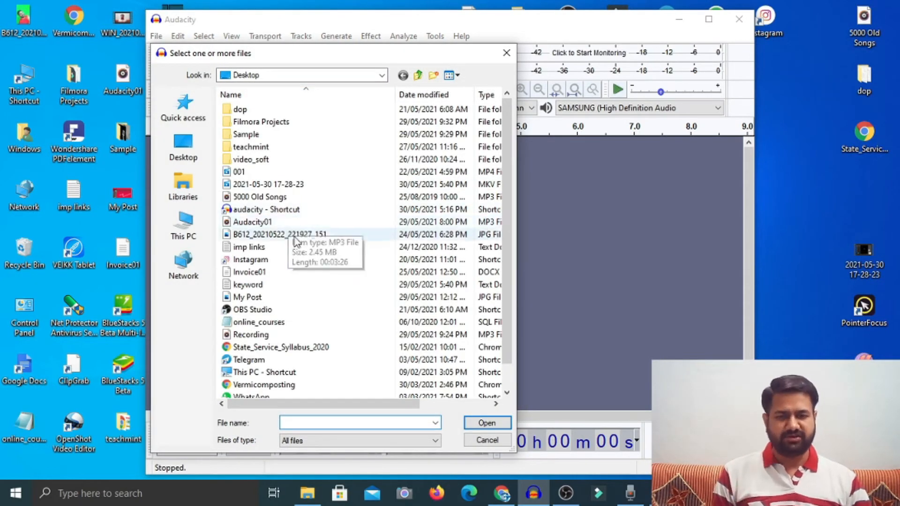
click(265, 336)
click(485, 423)
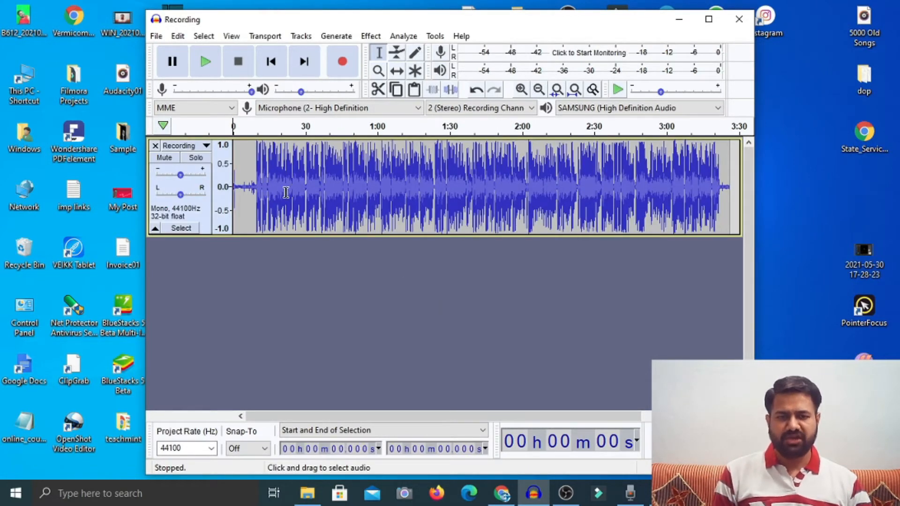
Step: Zoom in on the start of the waveform and highlight the quiet lead-in and the speech section in turn to compare them
click(521, 89)
click(520, 89)
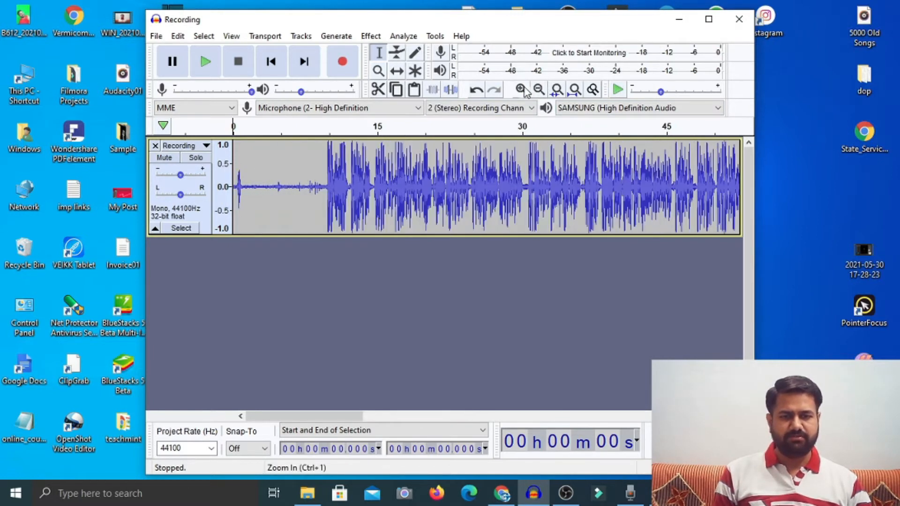
click(521, 89)
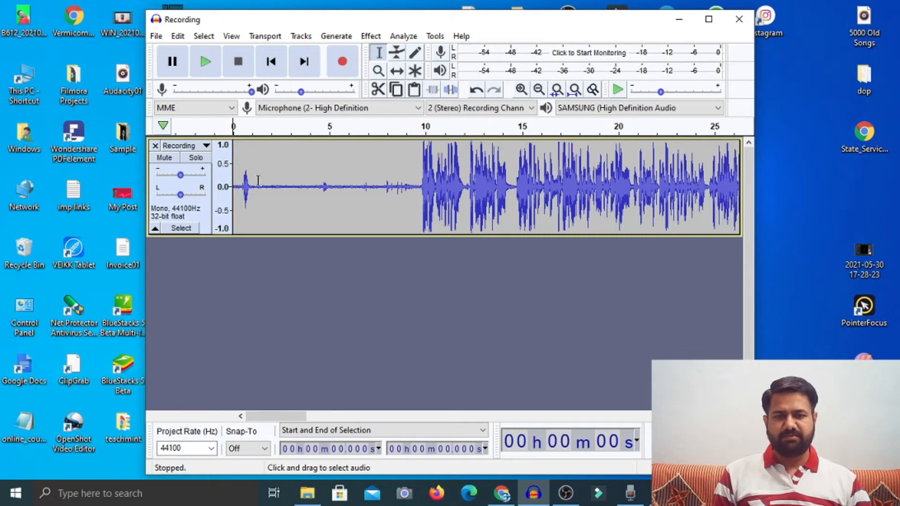
drag(257, 181, 386, 183)
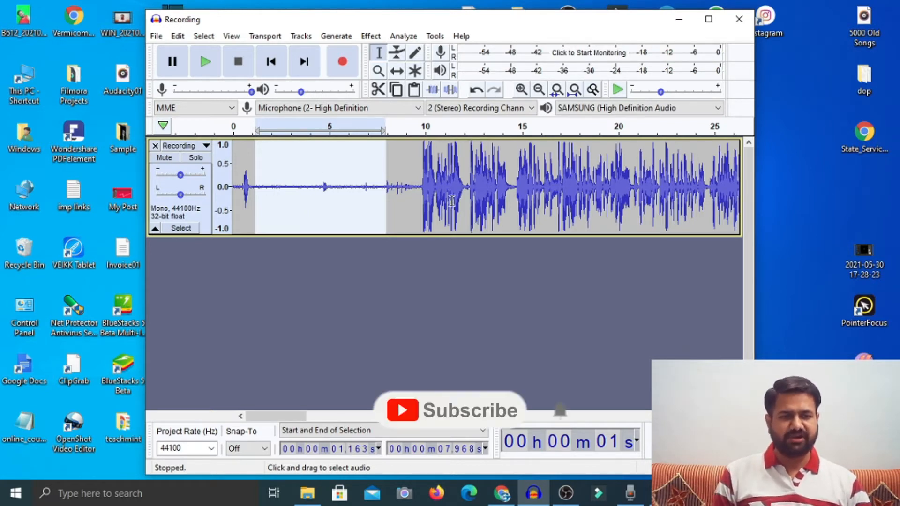
drag(421, 185, 698, 173)
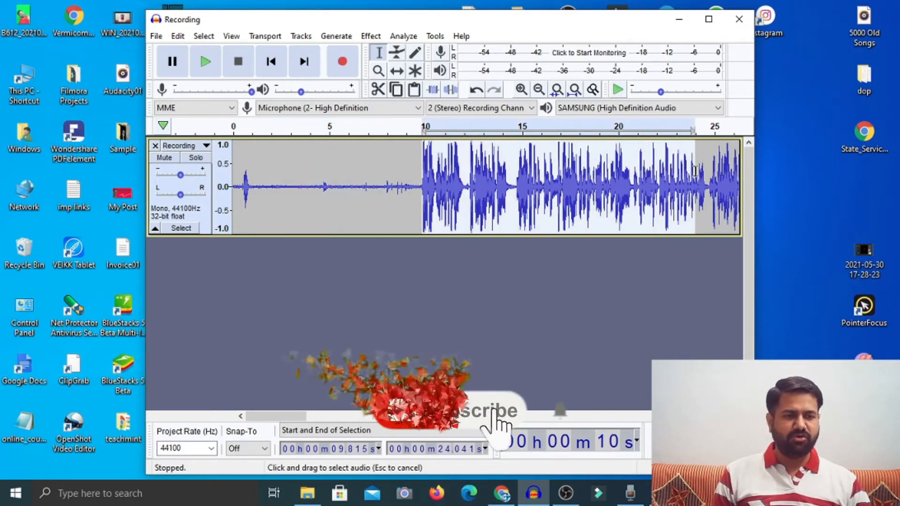
Step: Play the quiet lead-in from about 1.4 s to listen to the background noise, pausing after a few seconds
click(259, 197)
click(206, 62)
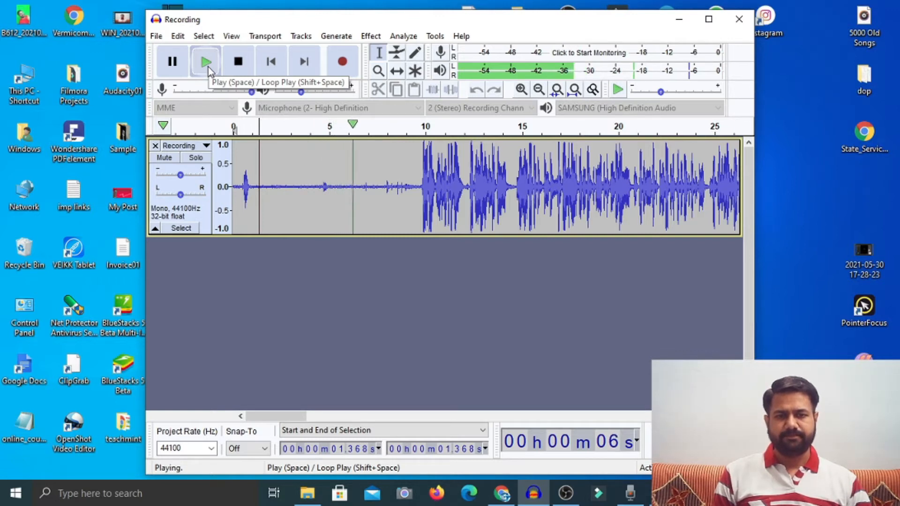
key(space)
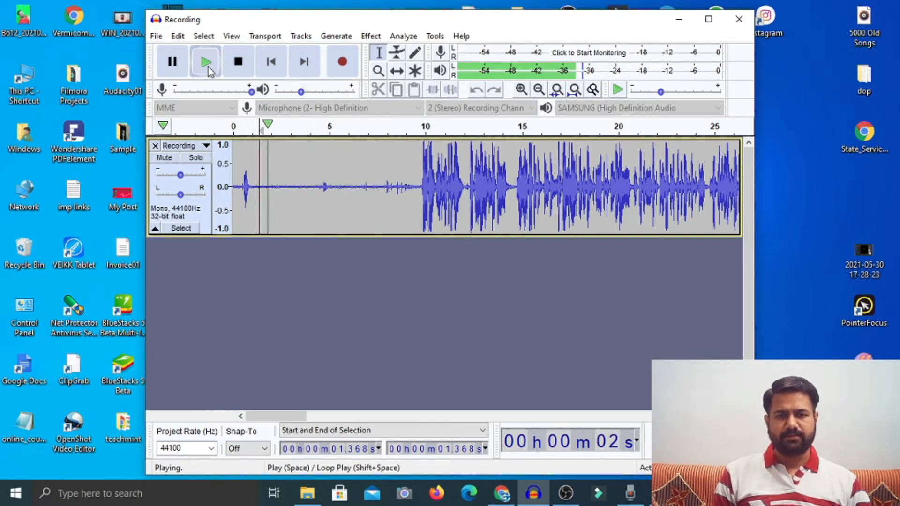
key(p)
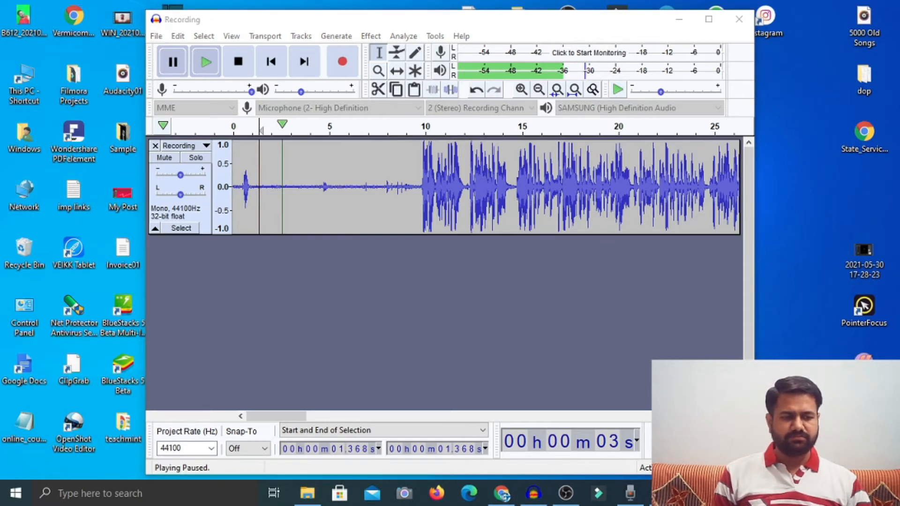
click(205, 62)
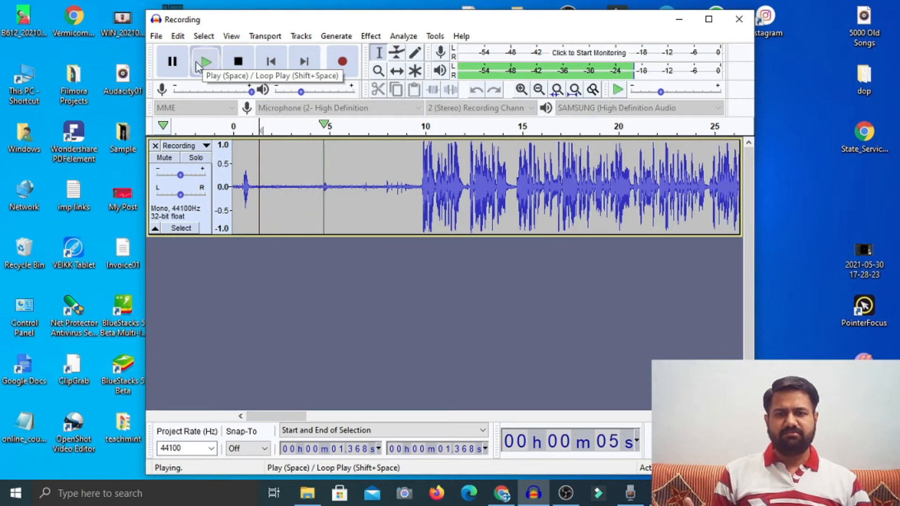
click(172, 61)
Step: Listen to the speech from about 9.7 s and stop the playback
click(420, 143)
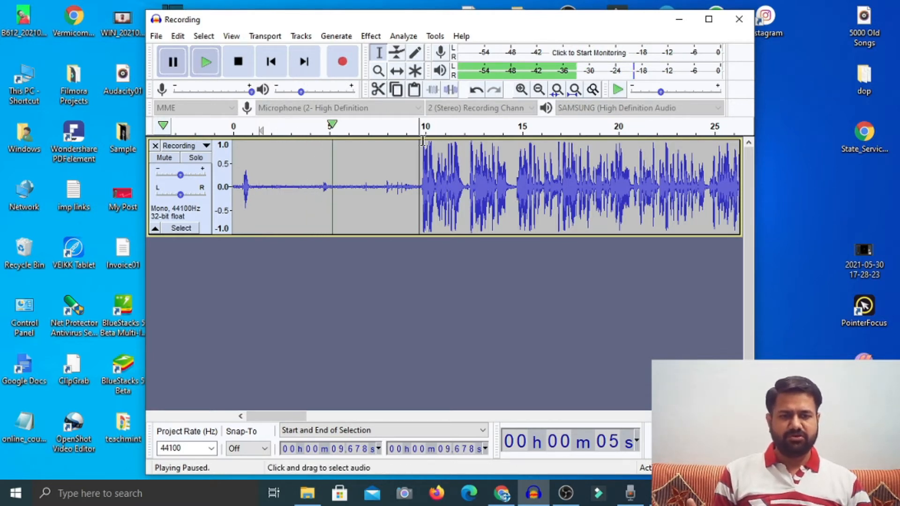
click(209, 62)
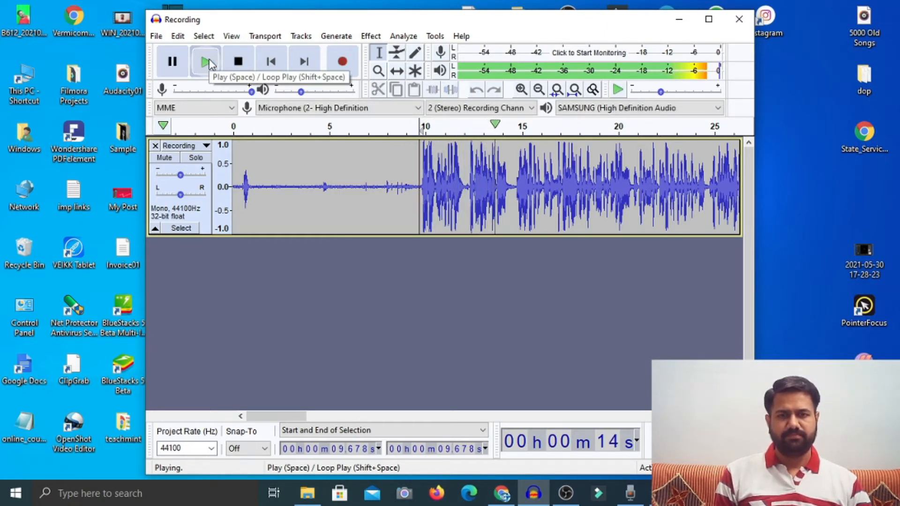
click(172, 63)
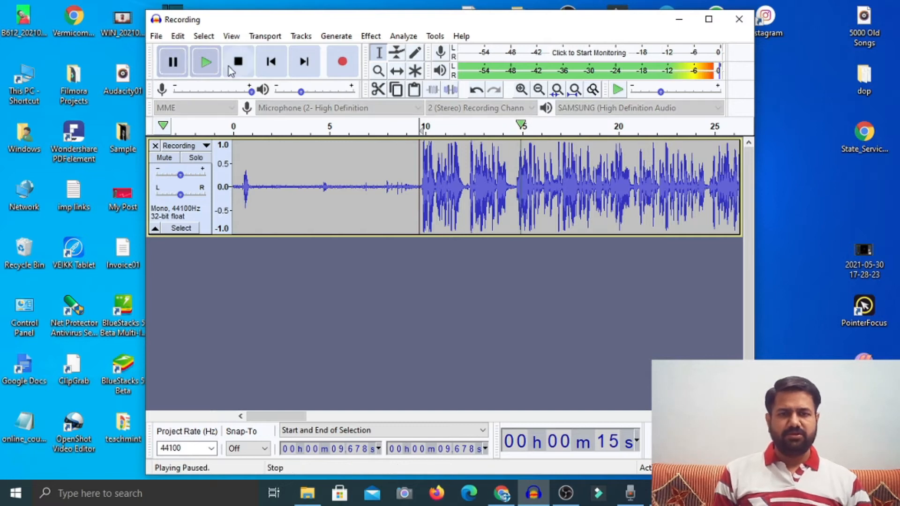
click(238, 61)
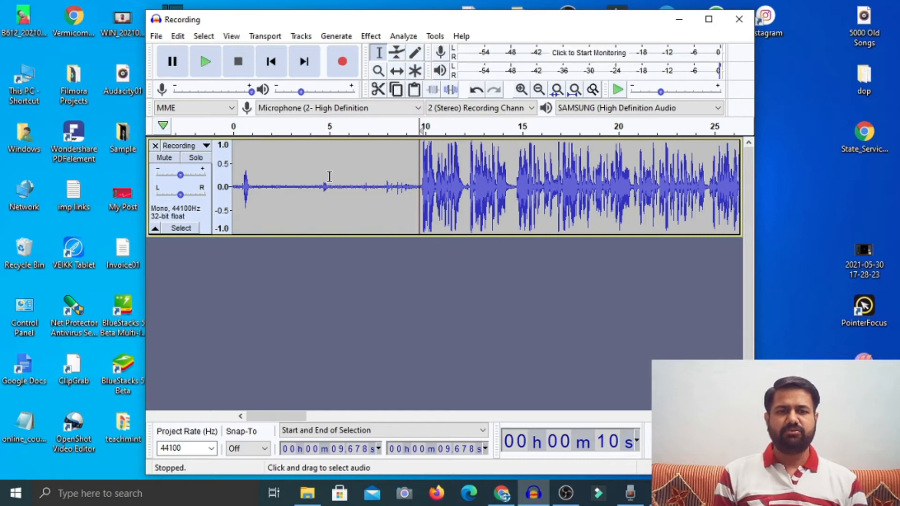
Step: Highlight the quiet lead-in and the short pauses in the speech near 12 s and 14.5 s to examine where only noise occurs
drag(269, 174, 389, 187)
drag(512, 185, 517, 187)
click(467, 183)
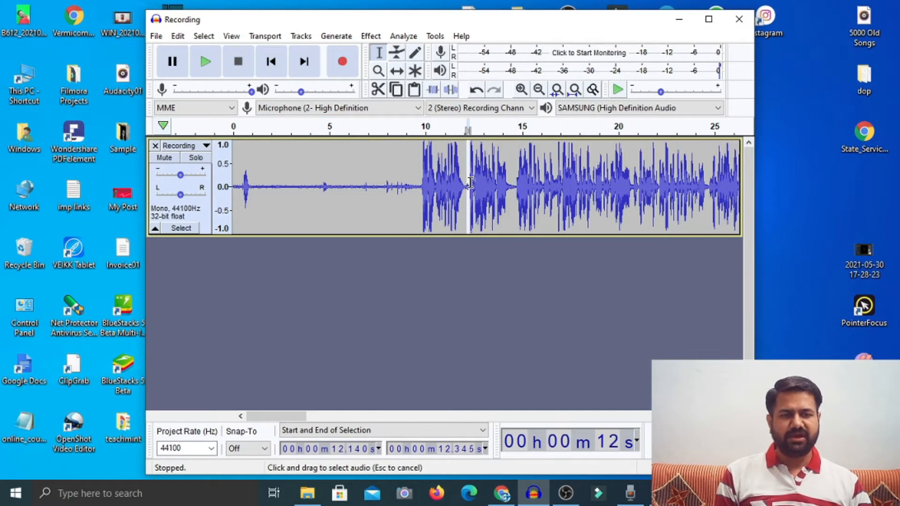
click(386, 202)
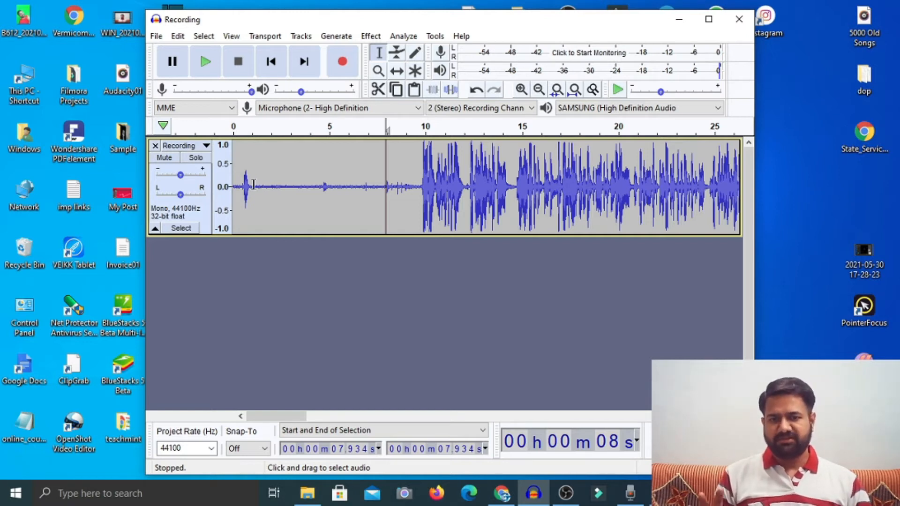
Step: Select the noise-only lead-in from about 1.3 s to 7.4 s and capture it as the Noise Reduction noise profile
drag(238, 186, 409, 188)
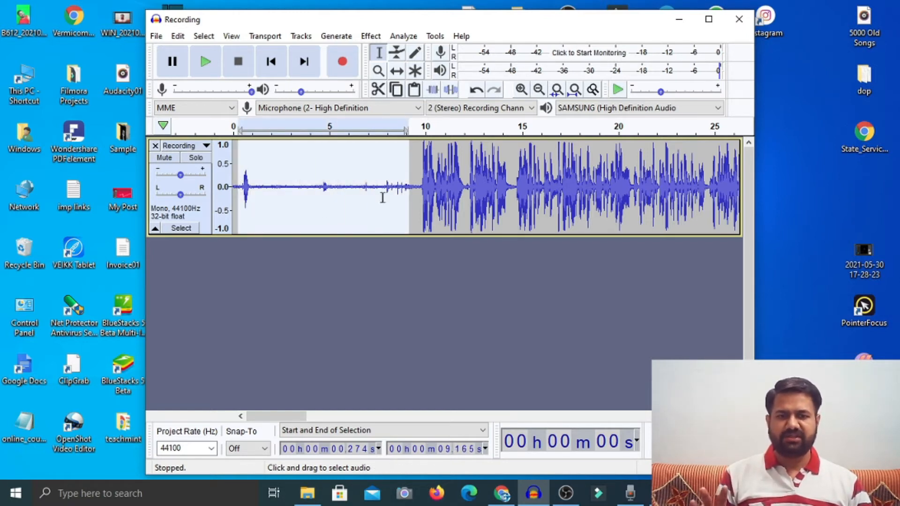
drag(257, 186, 373, 194)
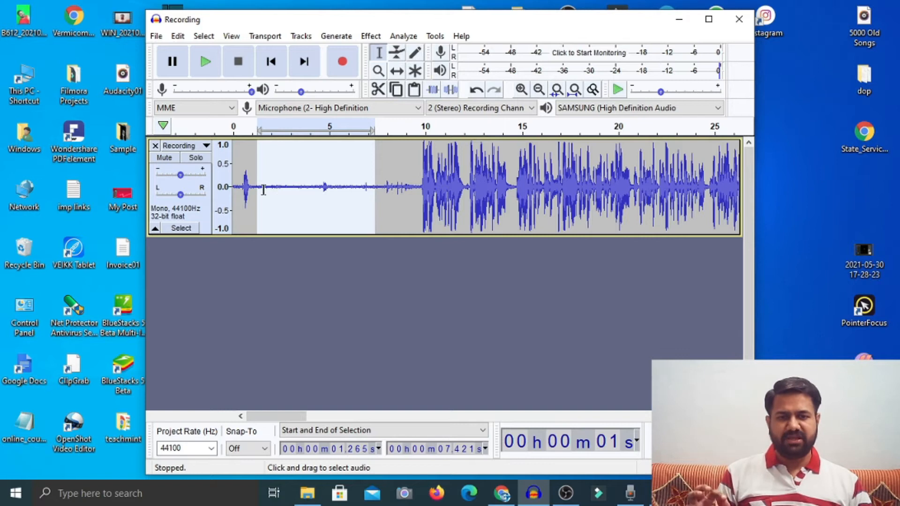
click(365, 38)
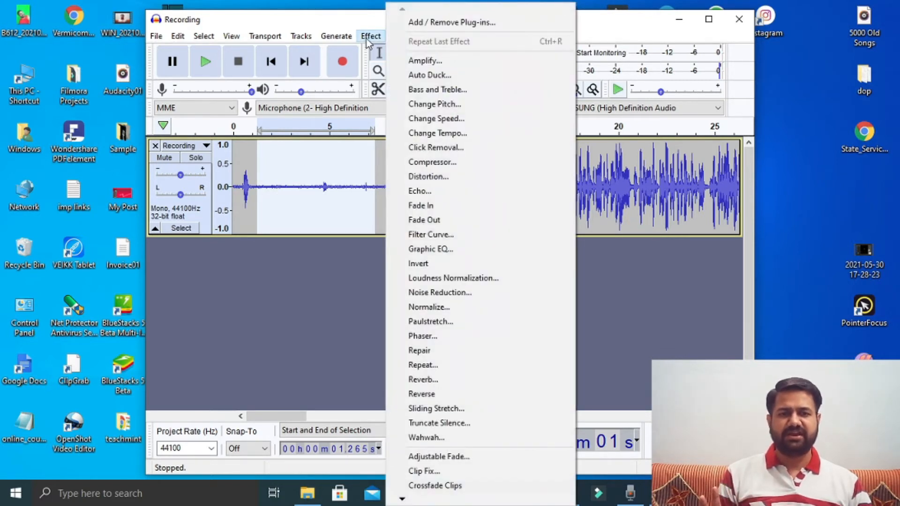
click(441, 291)
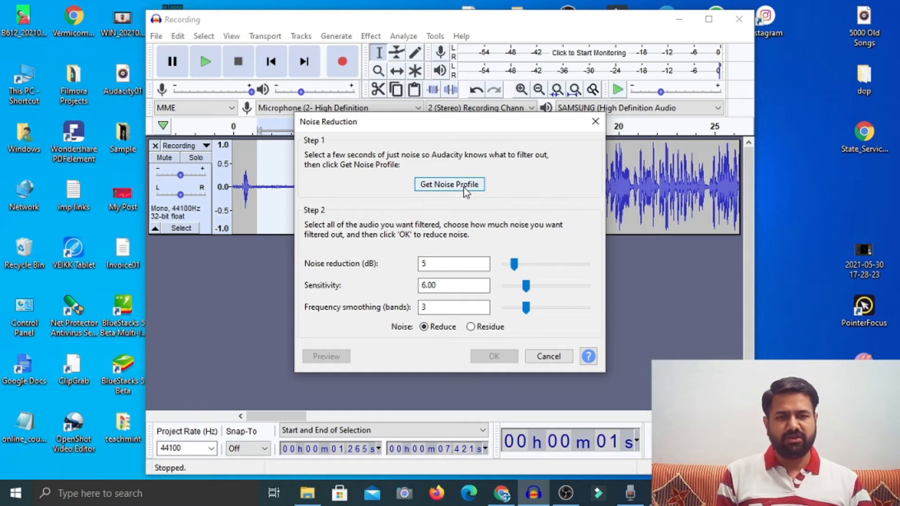
click(463, 186)
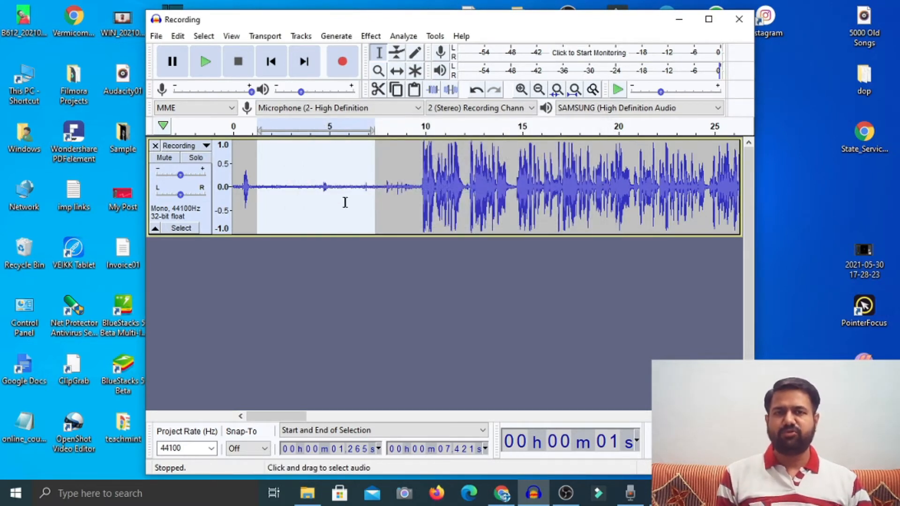
Step: Apply Noise Reduction three times to the selected lead-in with 5 dB, sensitivity 6.00 and 3 smoothing bands, highlight the cleaned stretch, and clear the selection
click(370, 36)
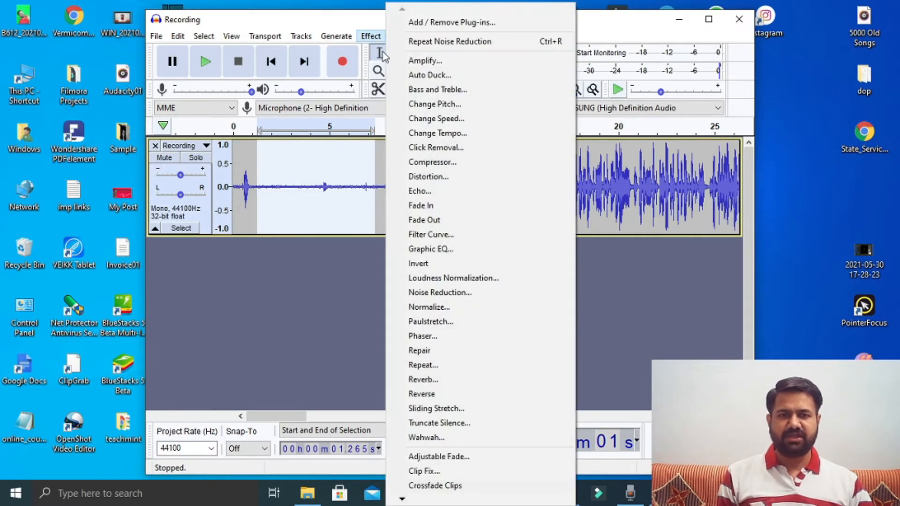
click(440, 292)
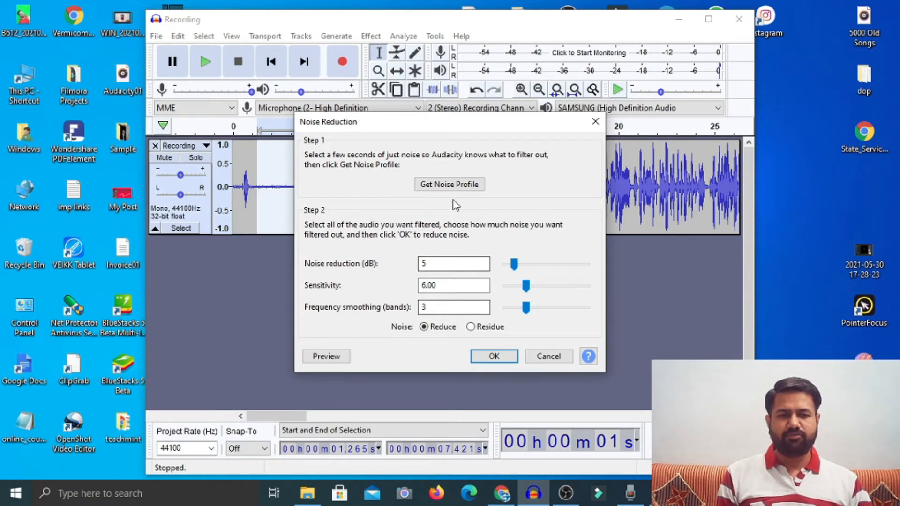
click(493, 357)
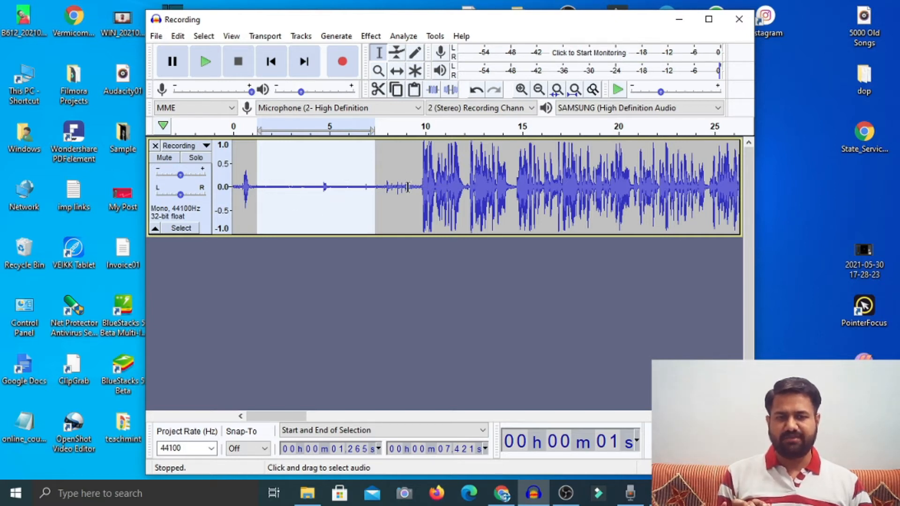
click(371, 36)
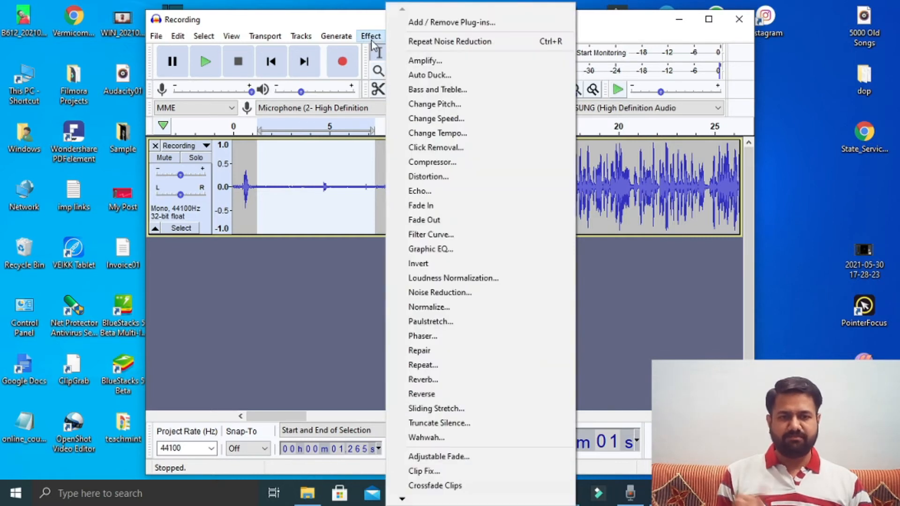
click(428, 292)
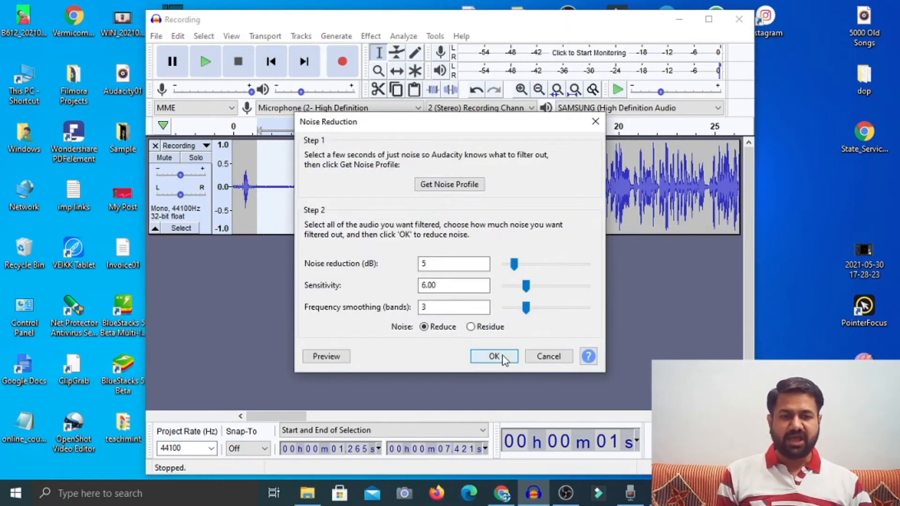
click(491, 355)
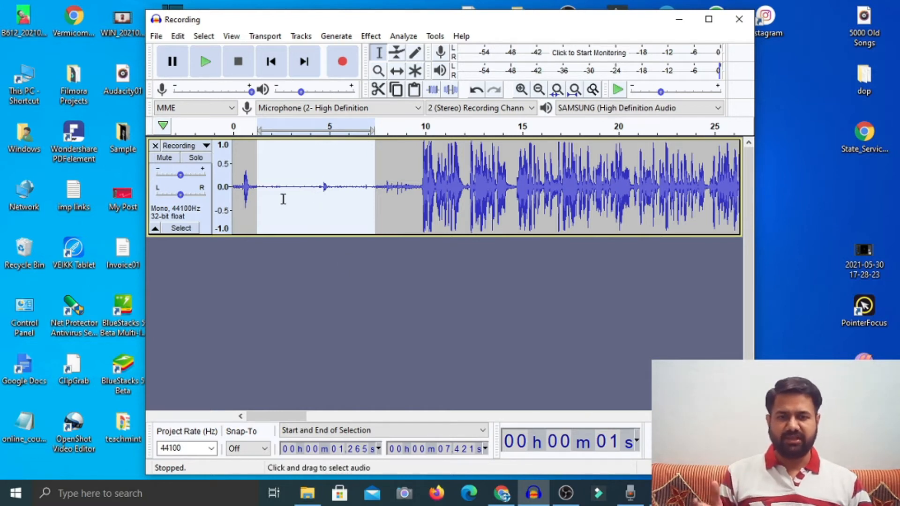
click(370, 36)
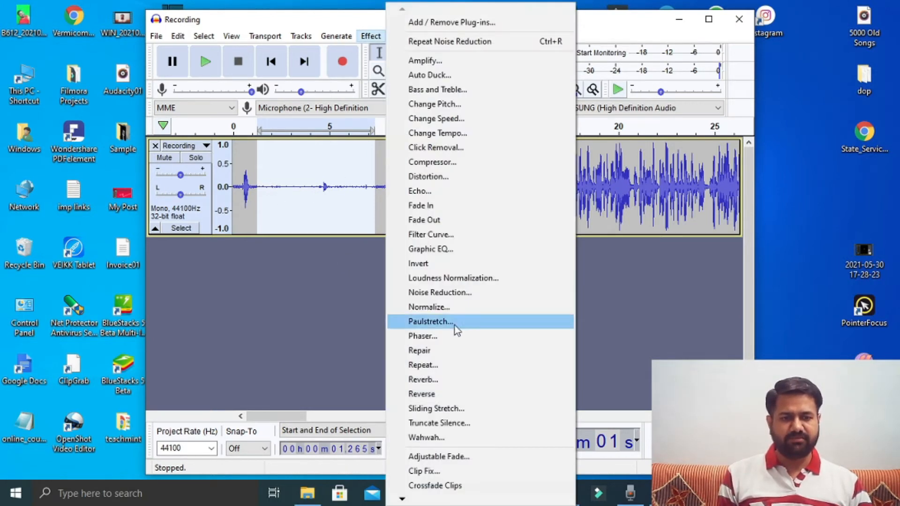
click(454, 290)
click(494, 357)
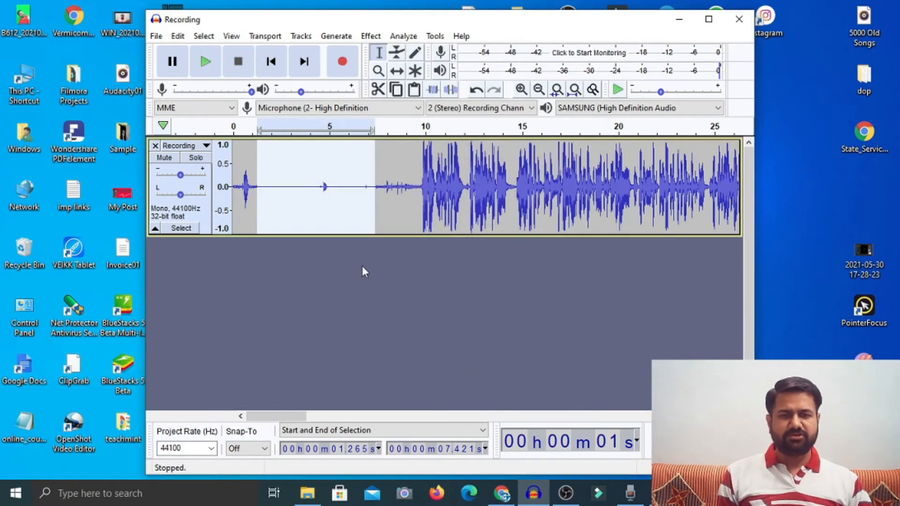
drag(261, 187, 363, 194)
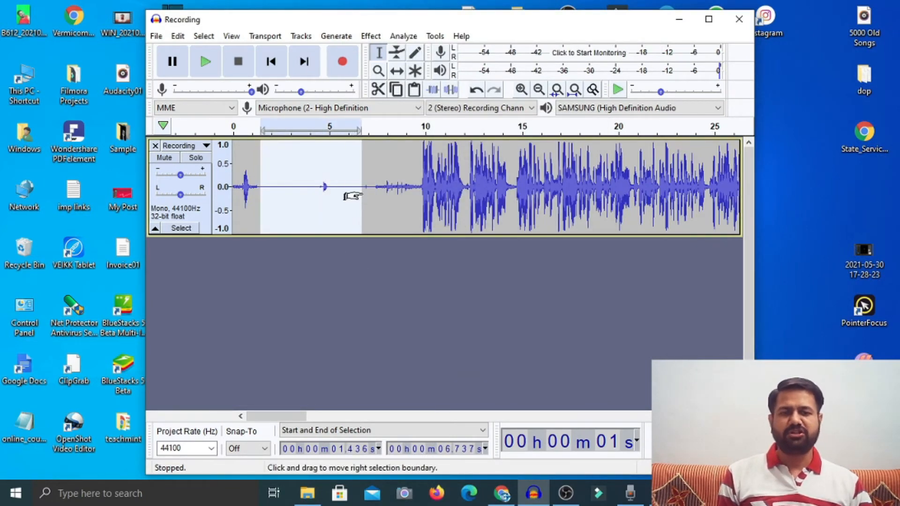
click(393, 221)
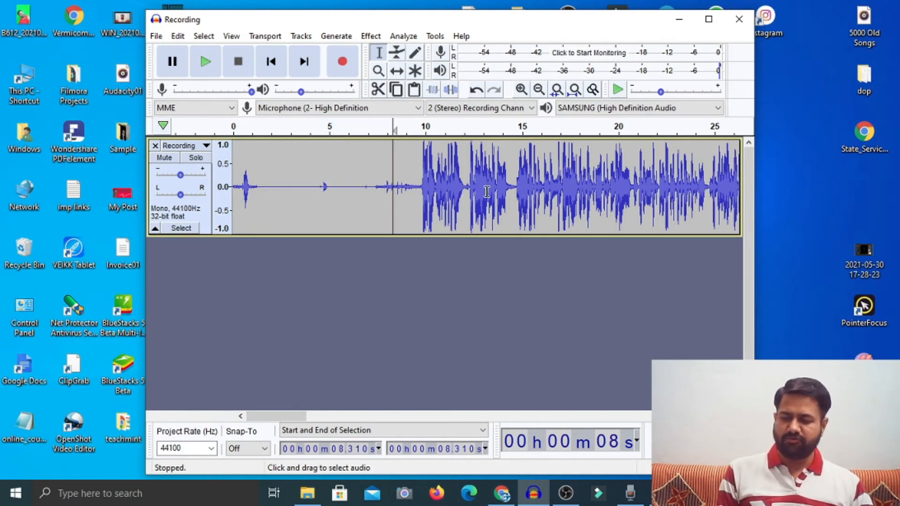
Step: Select the entire recording and apply Noise Reduction three times with 5 dB reduction, sensitivity 6.00 and 3 frequency smoothing bands
key(ctrl+a)
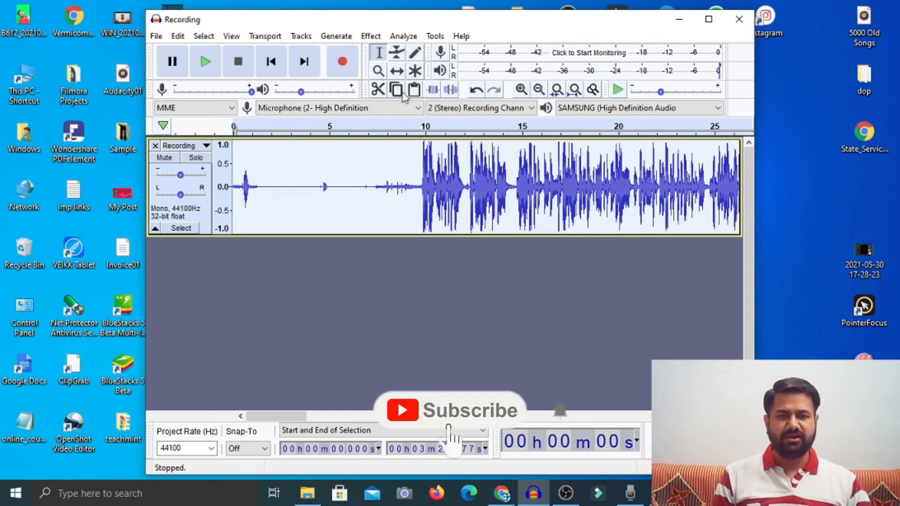
click(371, 36)
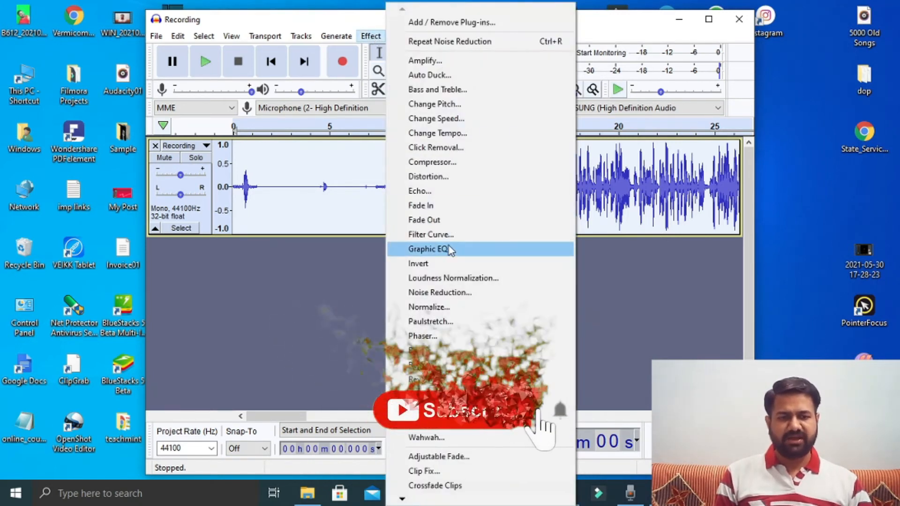
click(432, 292)
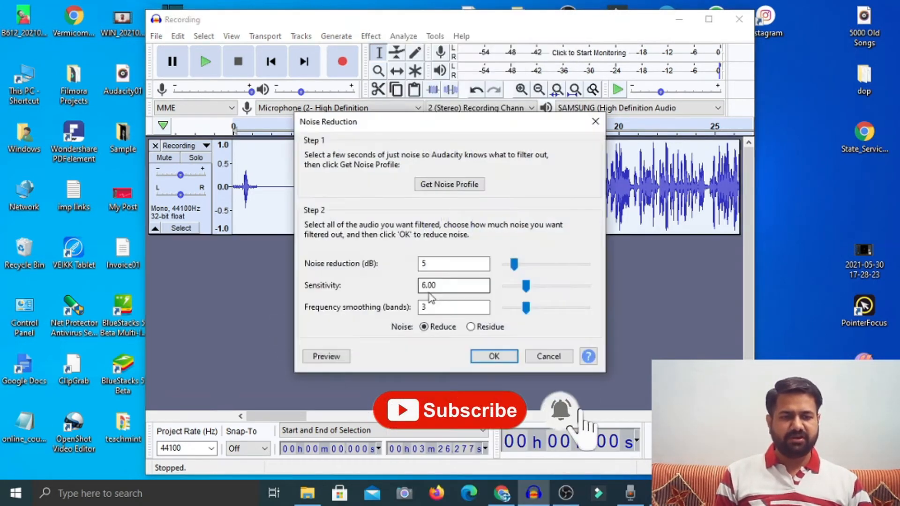
click(494, 356)
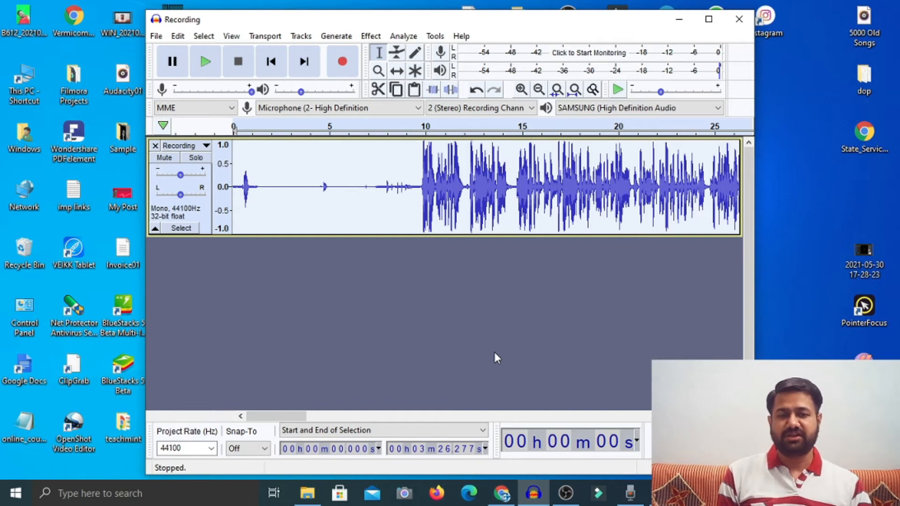
click(370, 36)
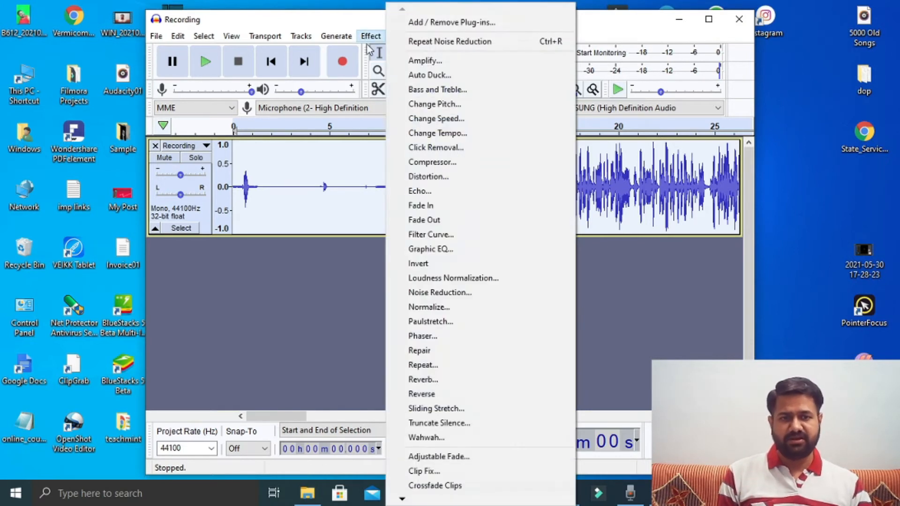
click(439, 291)
click(484, 350)
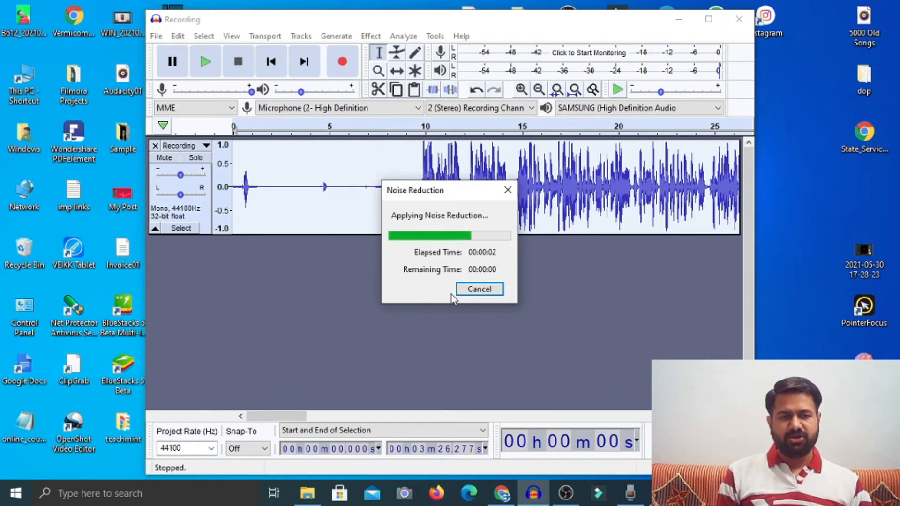
click(370, 36)
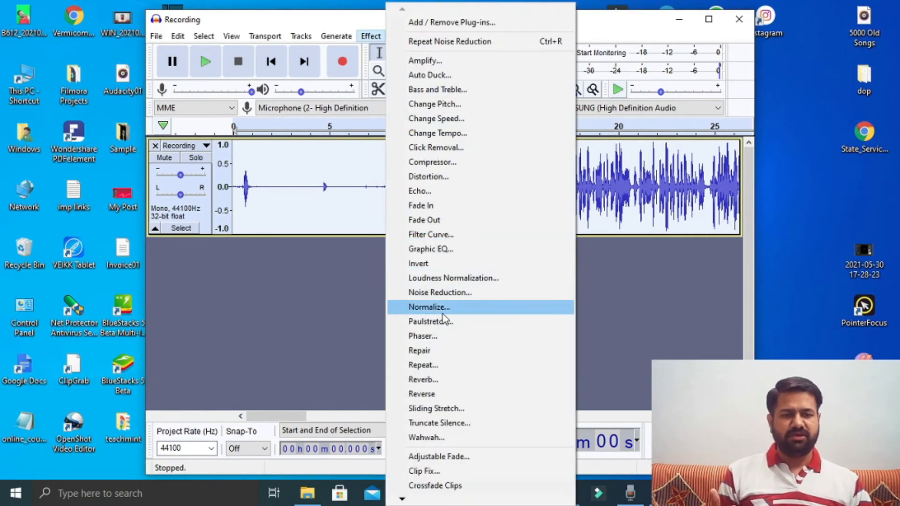
click(440, 292)
click(493, 356)
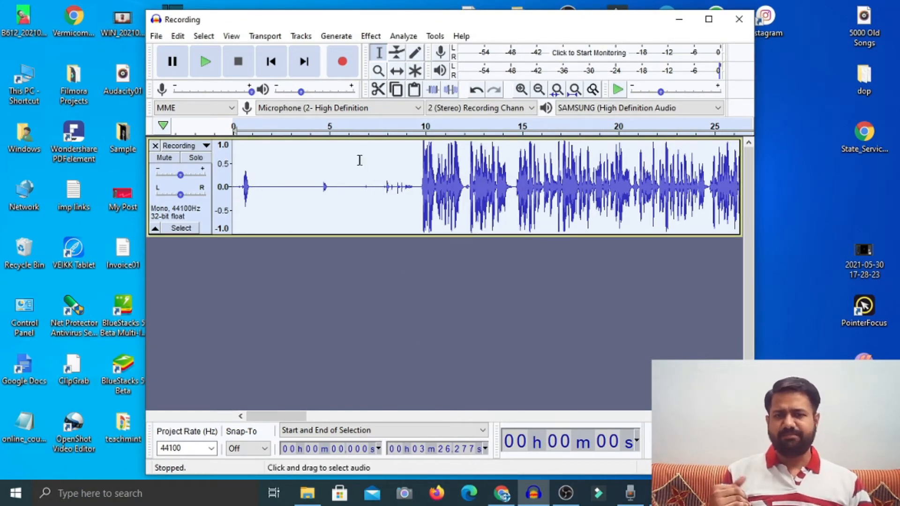
Step: Play the recording from the start through the lead-in and into the speech to check the noise reduction, and stop playback
click(207, 62)
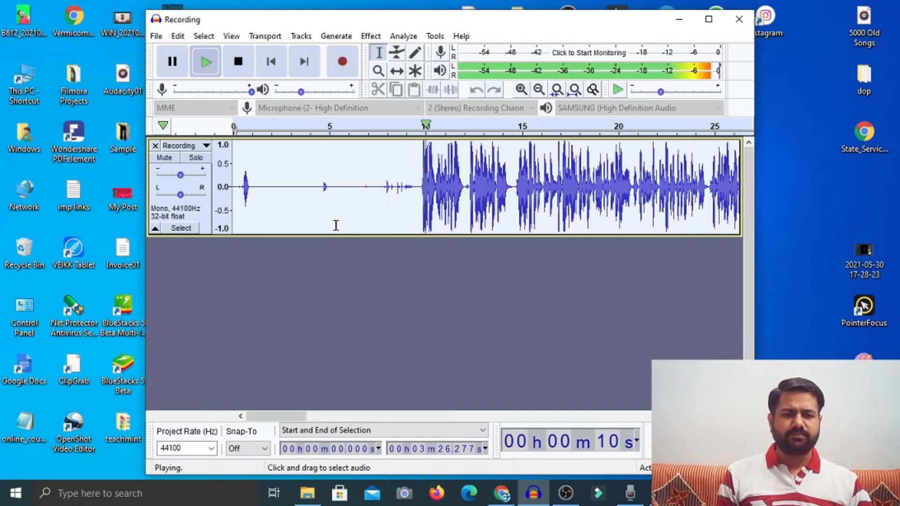
click(238, 64)
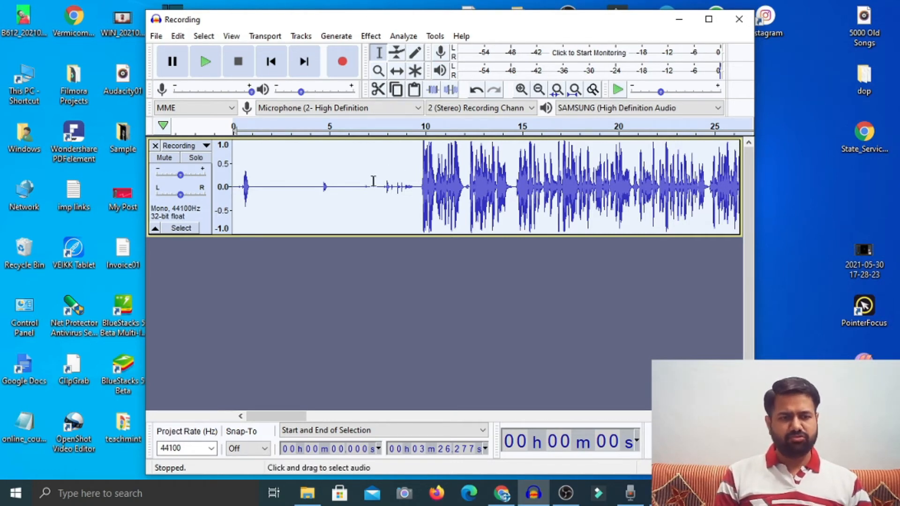
Step: Apply the Bass and Treble effect to the whole recording with bass 8.0 dB, treble 3.0 dB and volume -3.0 dB
click(369, 37)
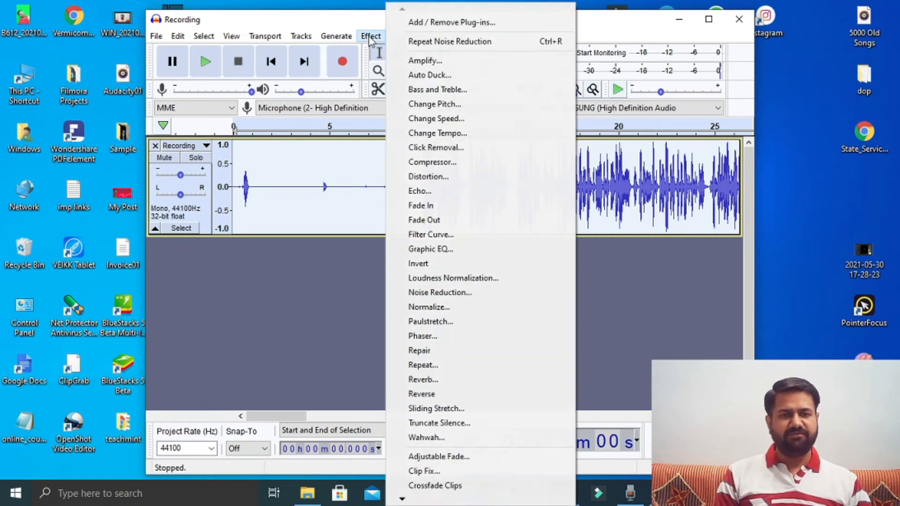
click(432, 92)
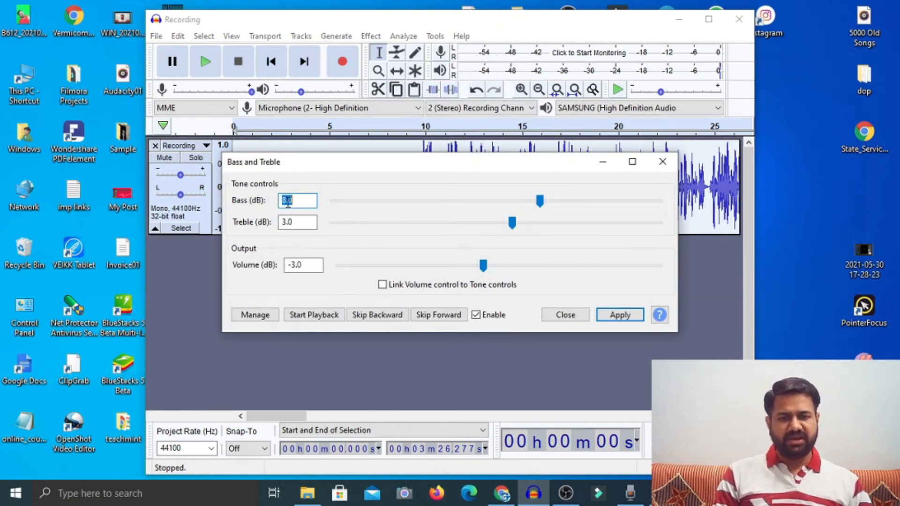
click(620, 315)
click(567, 320)
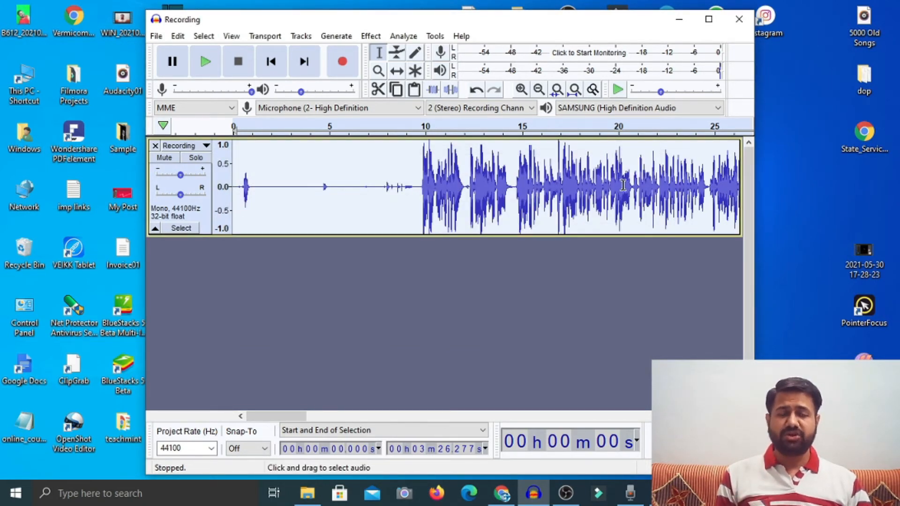
Step: Apply the Filter Curve EQ effect to the whole recording using the Bass Boost factory preset
click(370, 36)
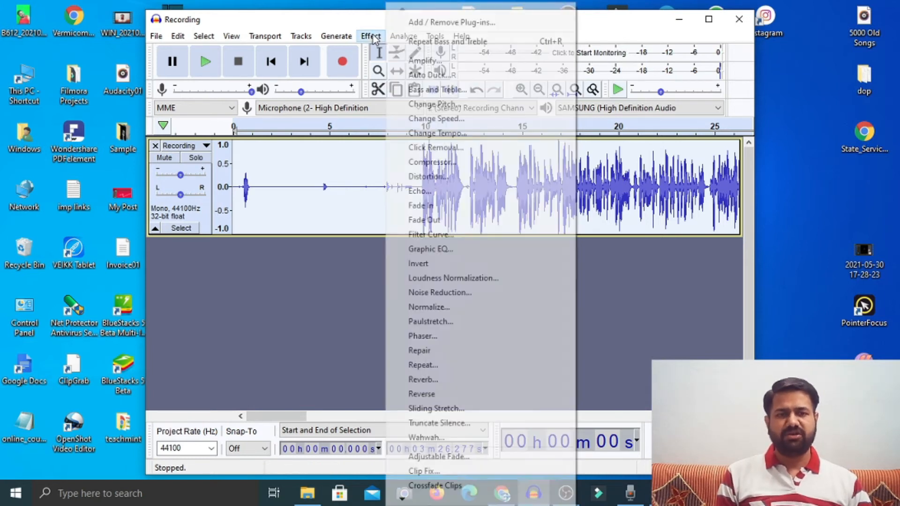
click(454, 235)
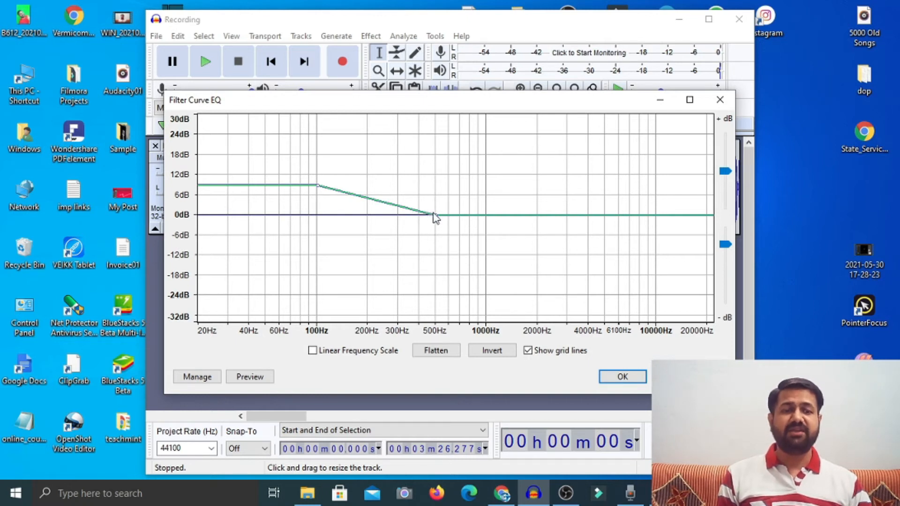
drag(300, 185, 302, 186)
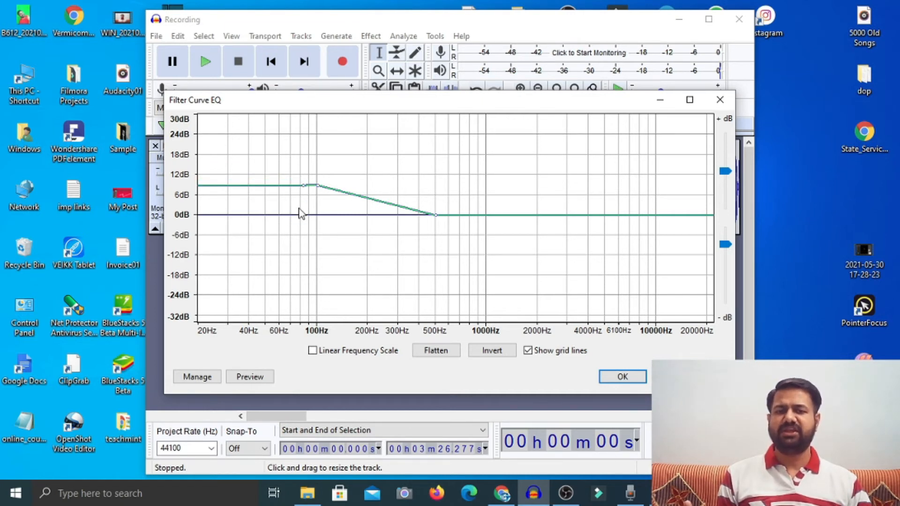
click(196, 375)
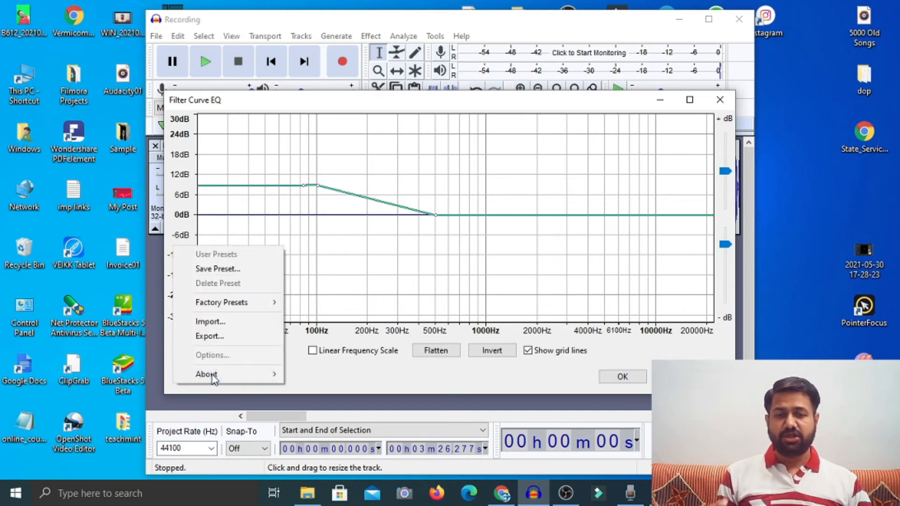
mouse_move(244, 309)
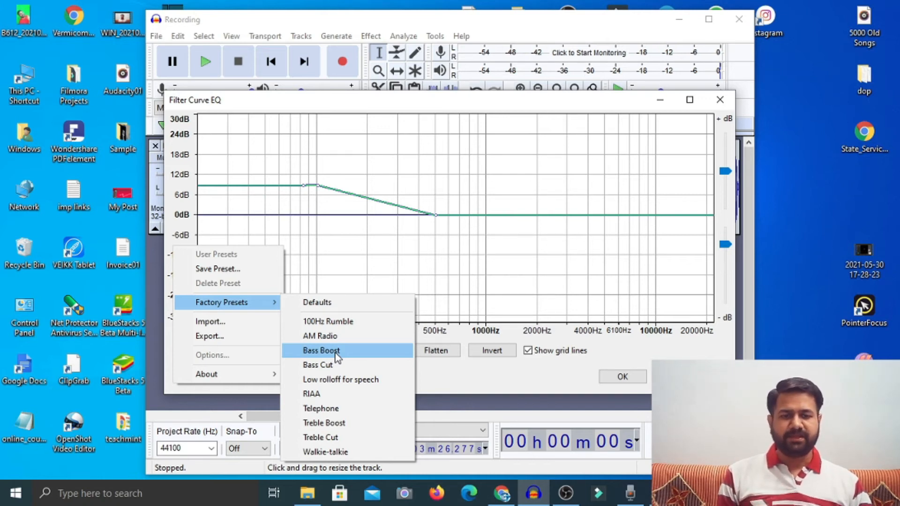
click(322, 351)
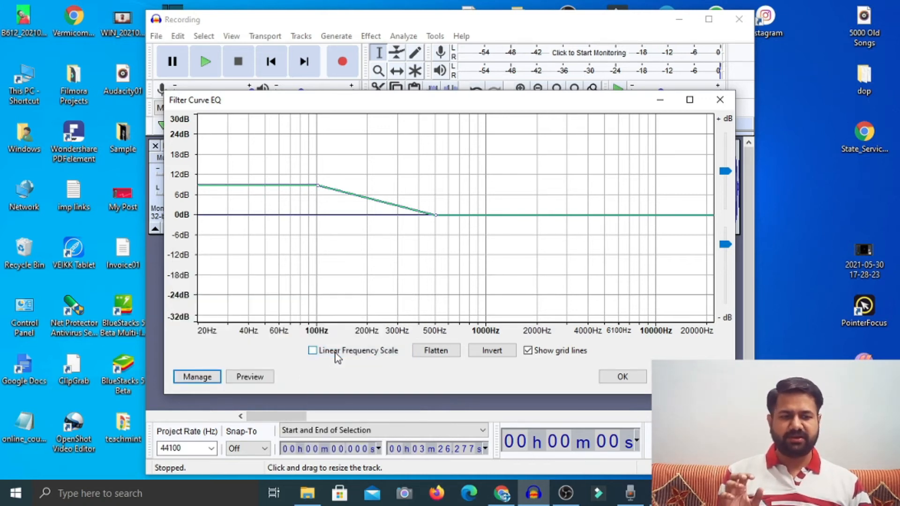
click(624, 376)
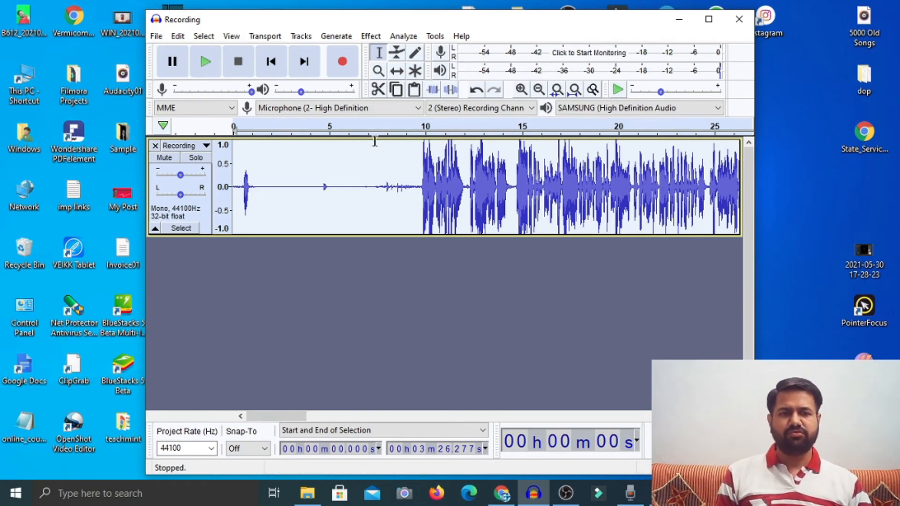
Step: Play the recording from about 9.5 s, just before the speech starts, to check the applied EQ, and stop playback
click(417, 143)
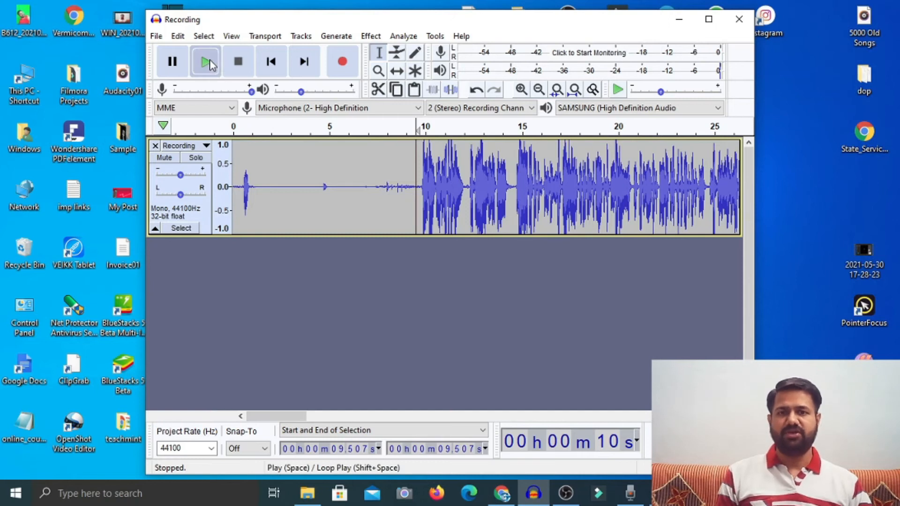
click(210, 63)
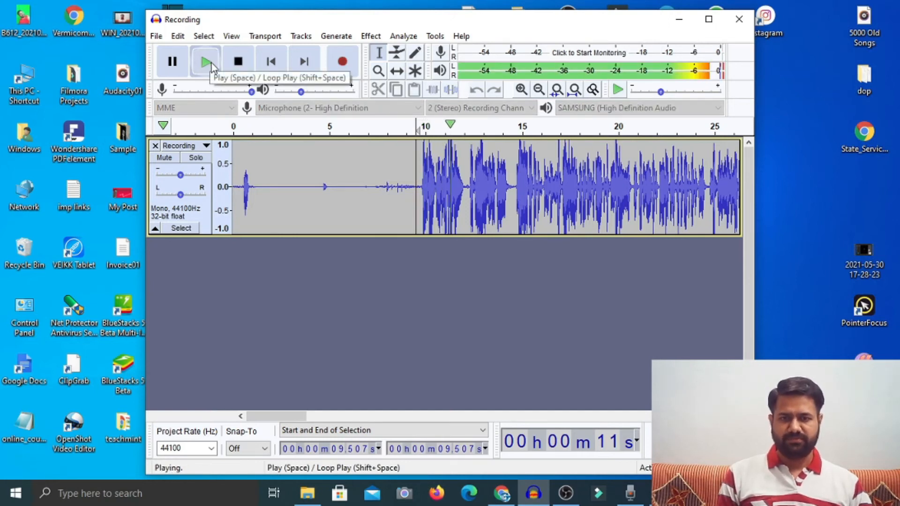
click(235, 66)
click(370, 36)
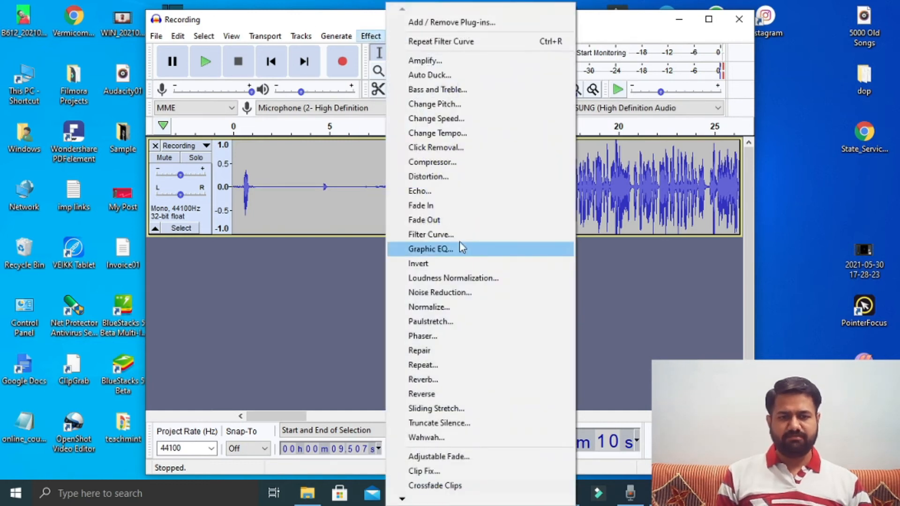
click(447, 234)
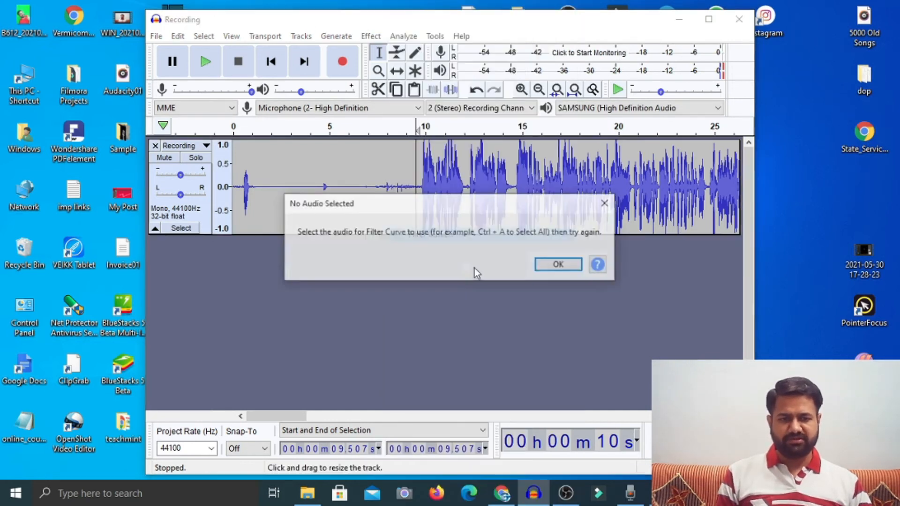
click(559, 265)
Step: Select the entire recording and apply Filter Curve EQ again with the Bass Boost factory preset
key(ctrl+a)
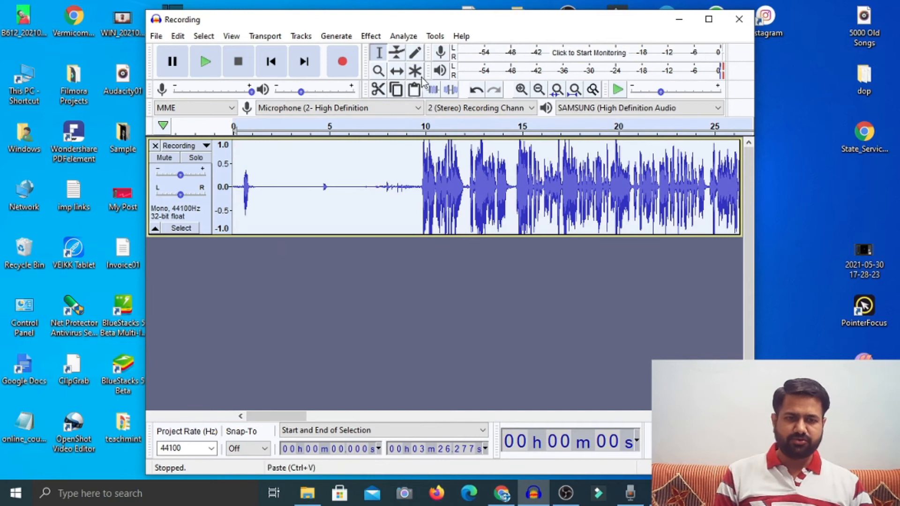
click(370, 36)
click(440, 235)
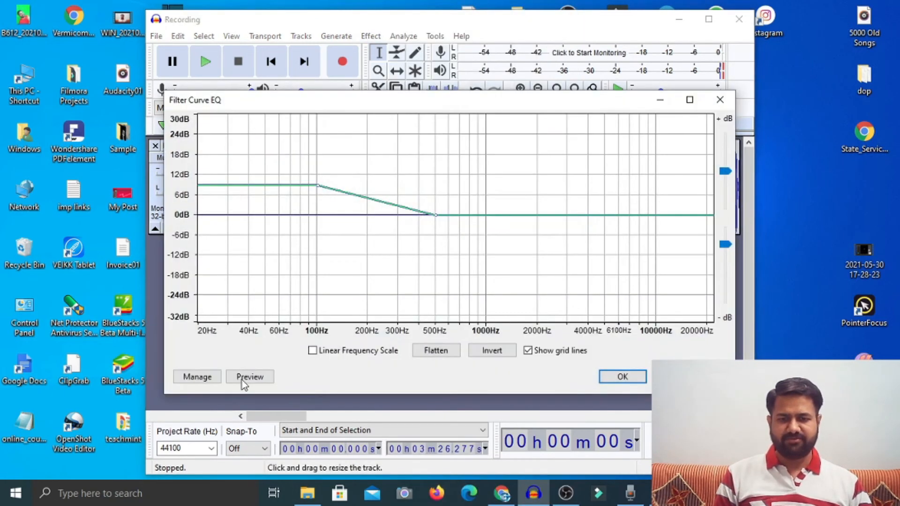
click(206, 377)
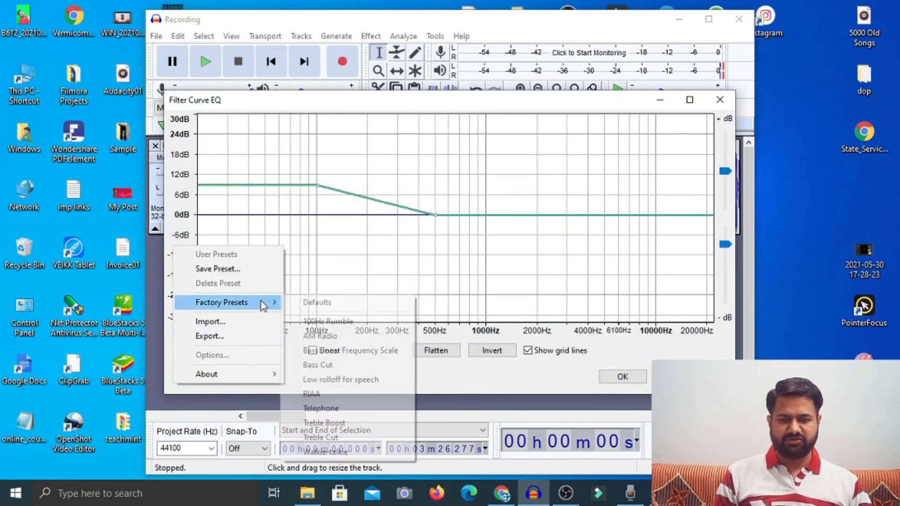
click(327, 352)
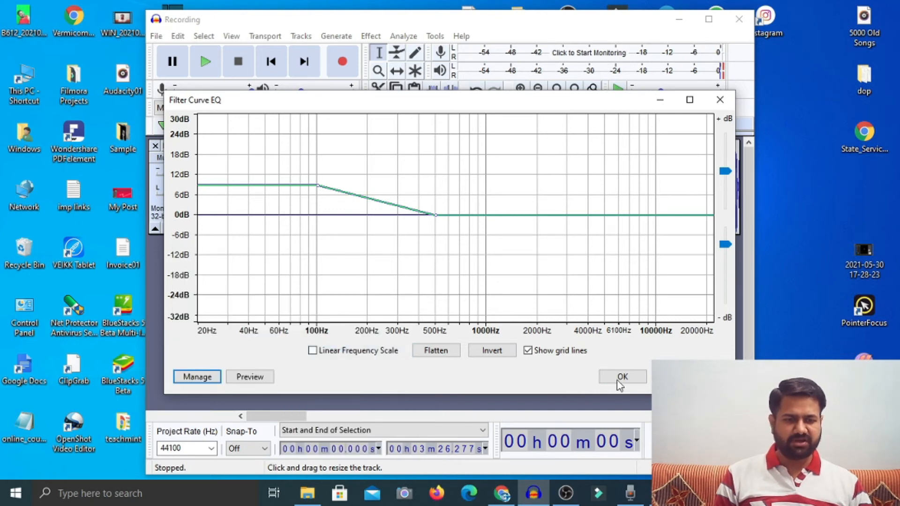
click(625, 377)
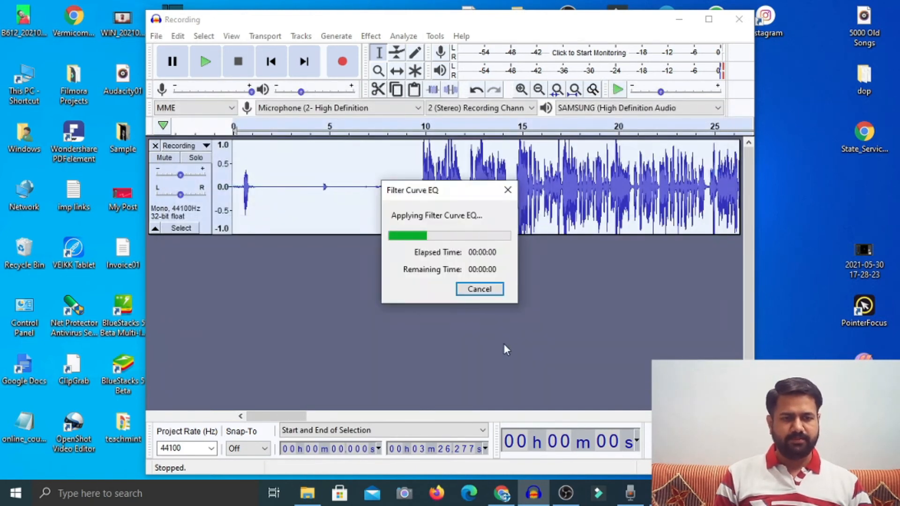
Step: Listen to the boosted speech from just before the 10-second mark and pause playback
click(416, 127)
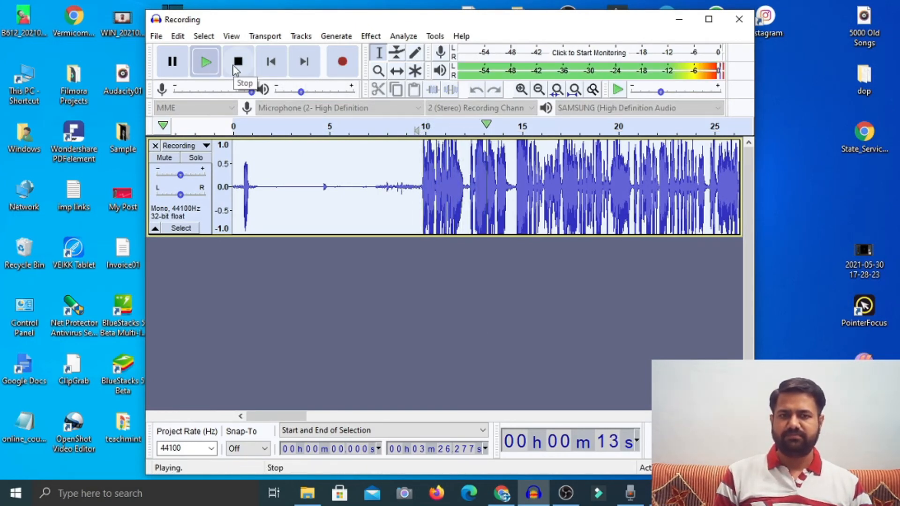
click(172, 64)
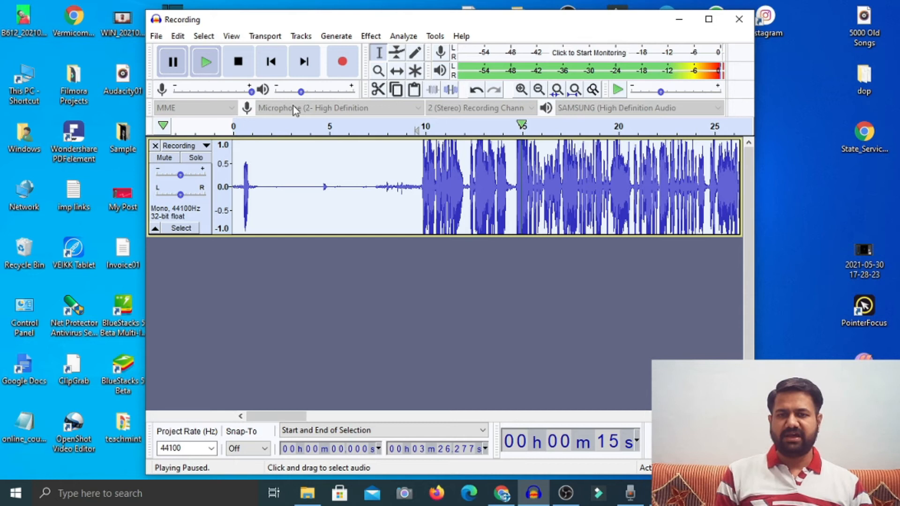
Step: Export the audio as an MP3 file named Recording01 to the Desktop with the standard preset quality
click(157, 36)
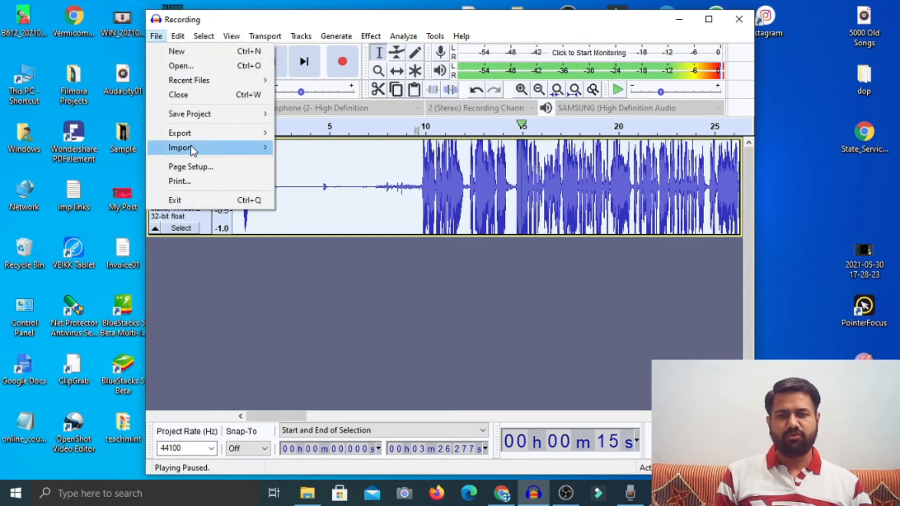
mouse_move(194, 148)
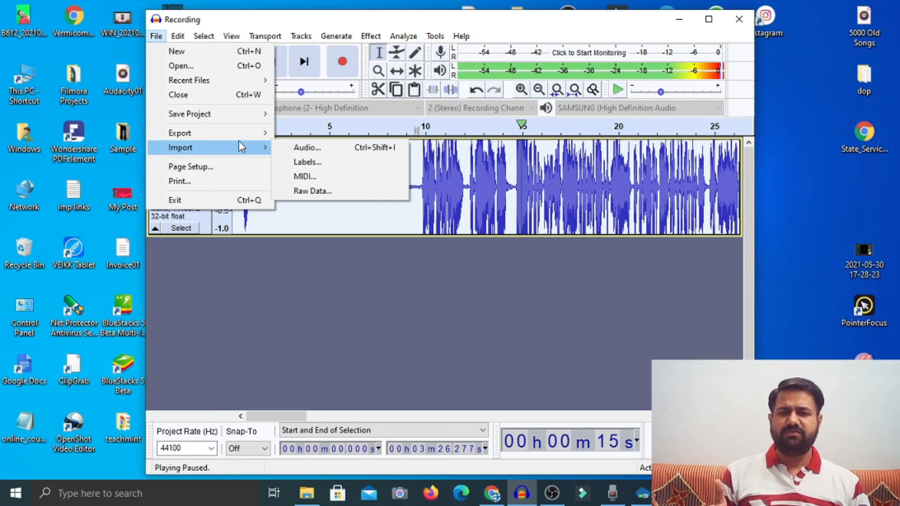
mouse_move(240, 143)
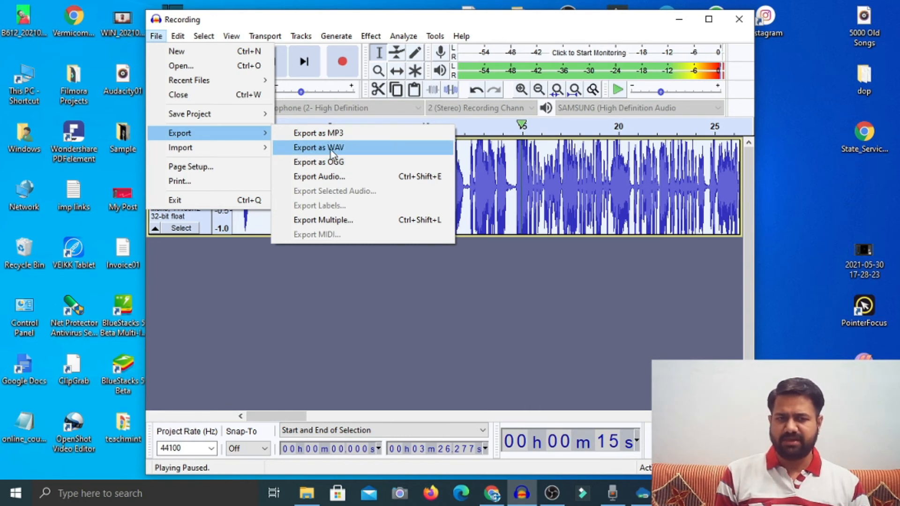
click(329, 134)
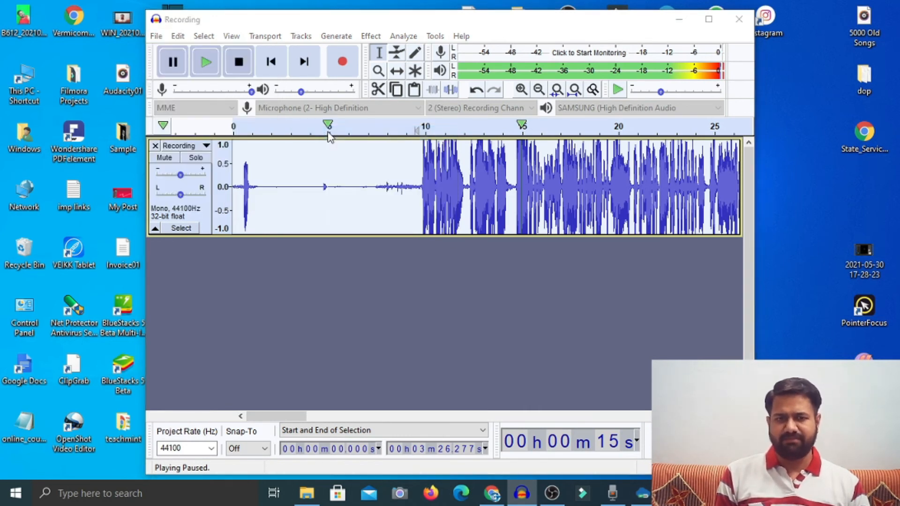
click(339, 287)
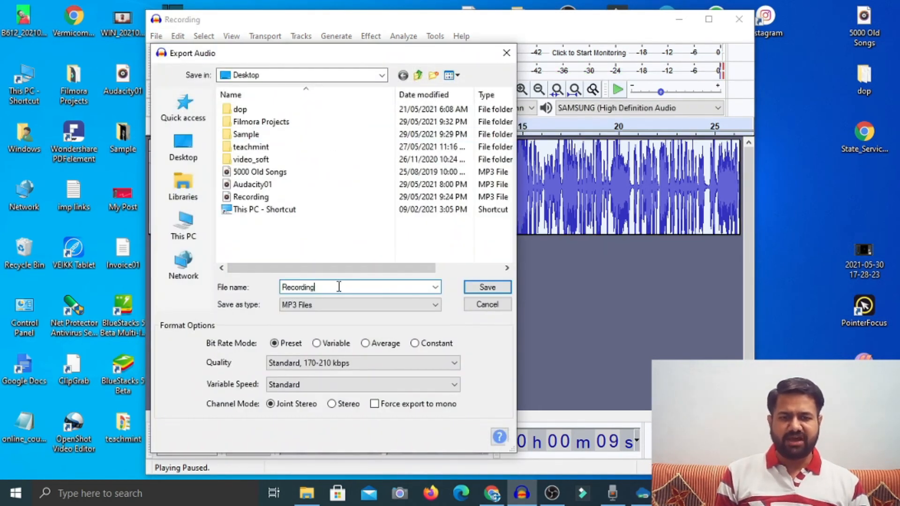
text(01)
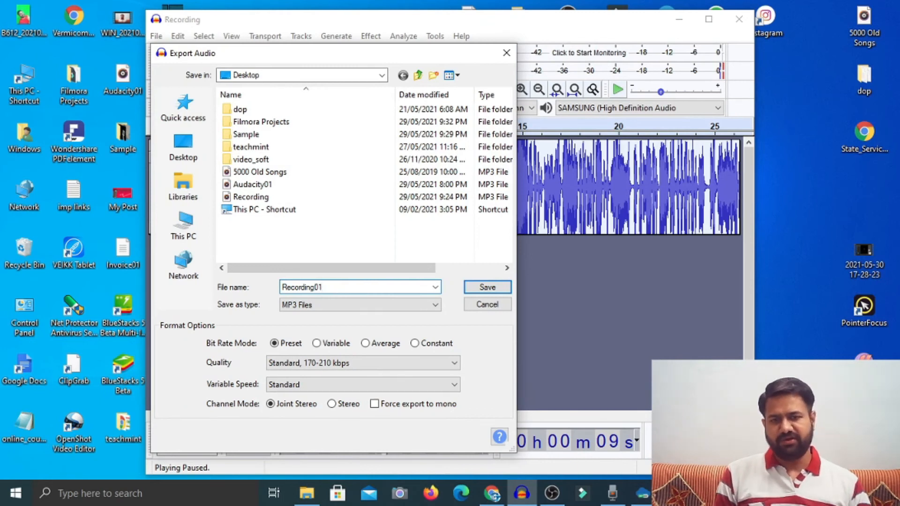
click(487, 287)
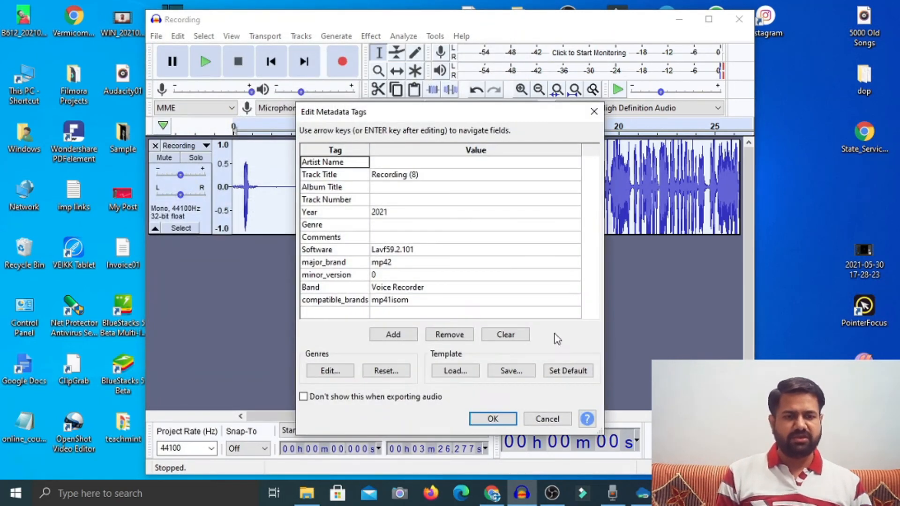
Step: Set the artist name tag to "G tech gyan" and complete the MP3 export
click(392, 163)
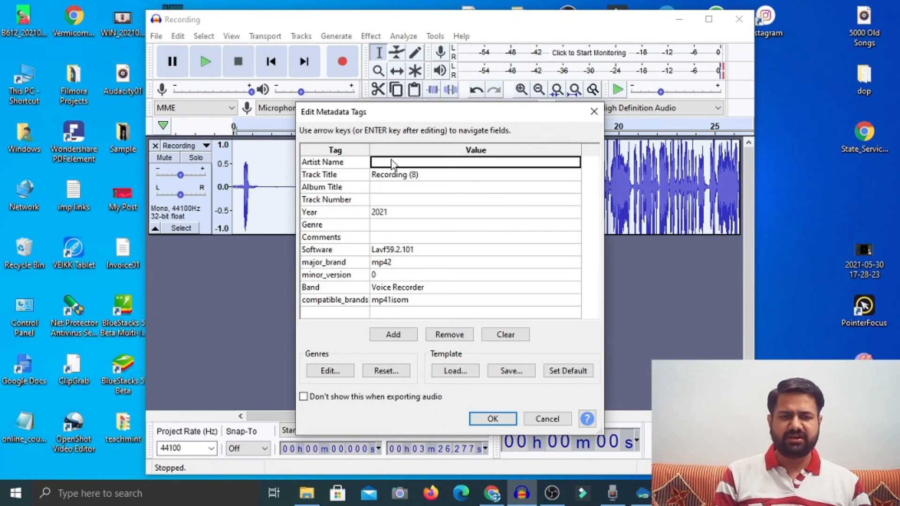
text(G tech gyan)
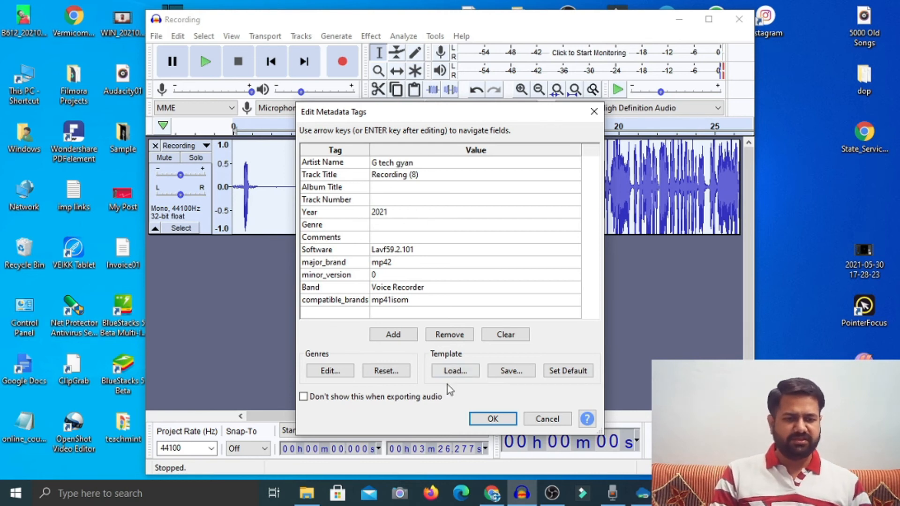
click(492, 418)
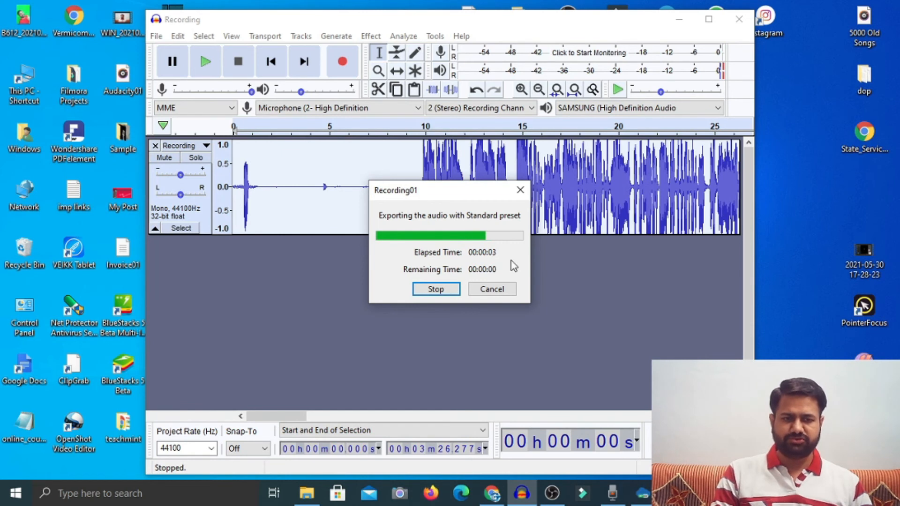
Step: Minimize Audacity and move the Recording and Recording01 files beside each other in the empty middle area of the desktop
click(678, 20)
click(625, 135)
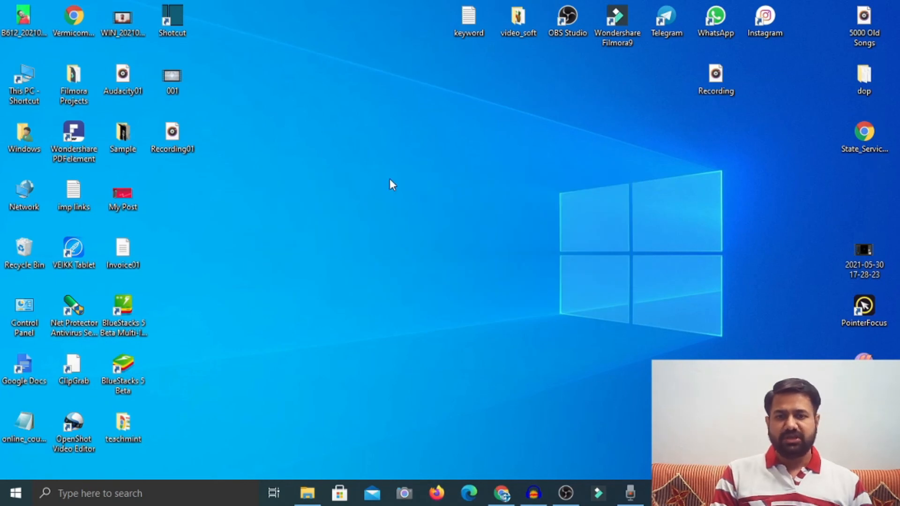
drag(162, 136, 509, 133)
drag(726, 83, 633, 143)
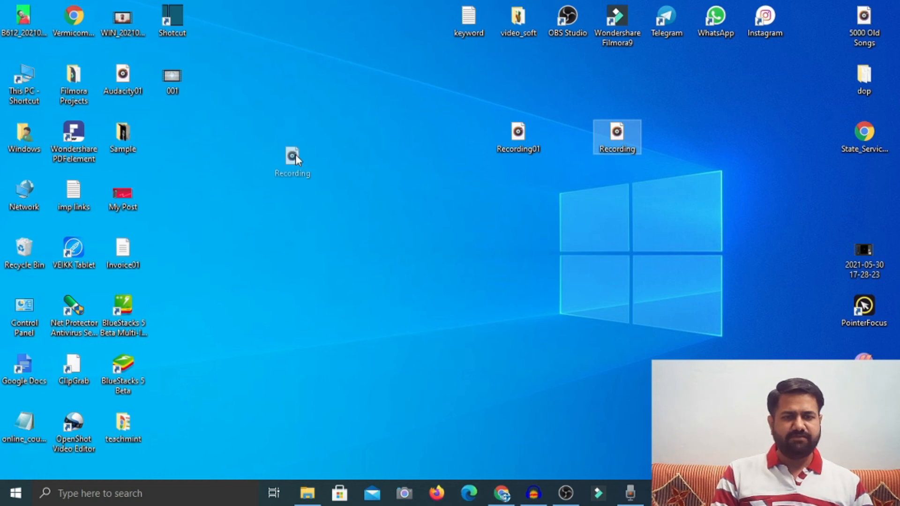
drag(294, 154, 294, 157)
click(281, 176)
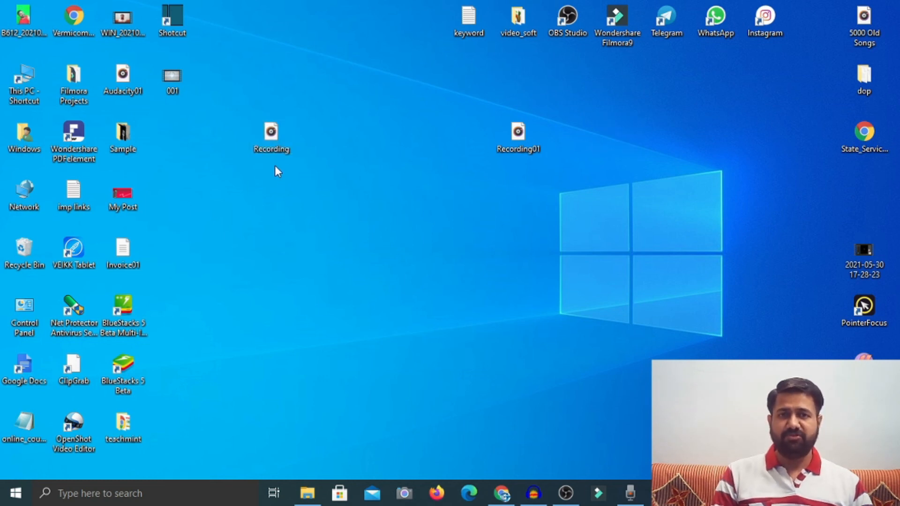
drag(494, 149, 399, 146)
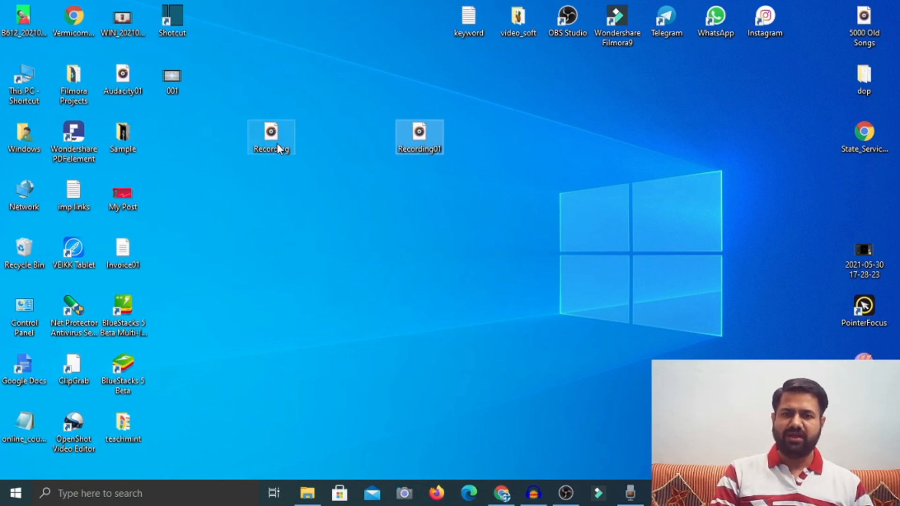
Step: Play the original Recording file from the desktop, lower the player volume to 47, pause it and minimize the player
mouse_move(278, 147)
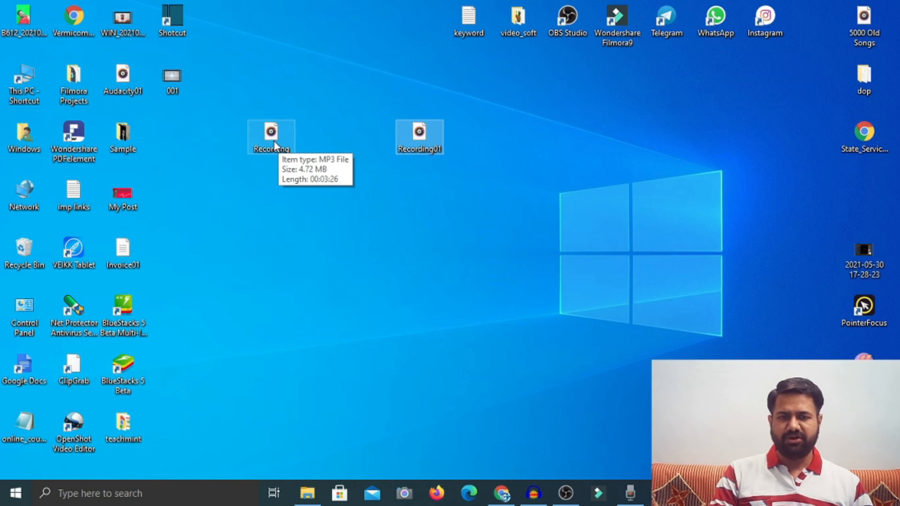
double_click(275, 142)
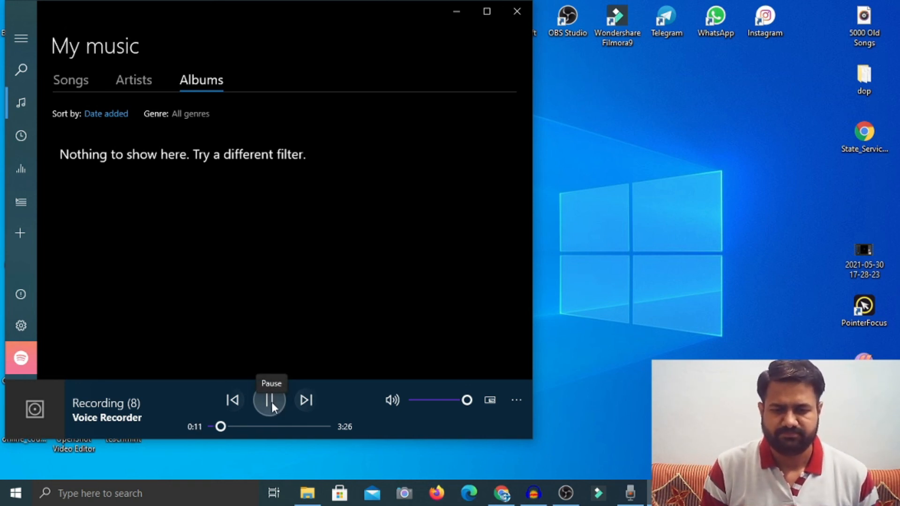
click(435, 400)
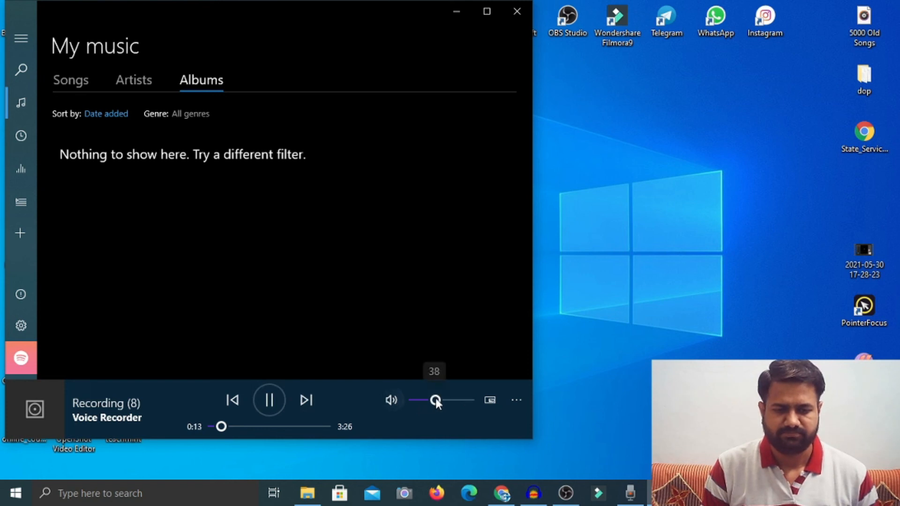
drag(440, 403, 443, 401)
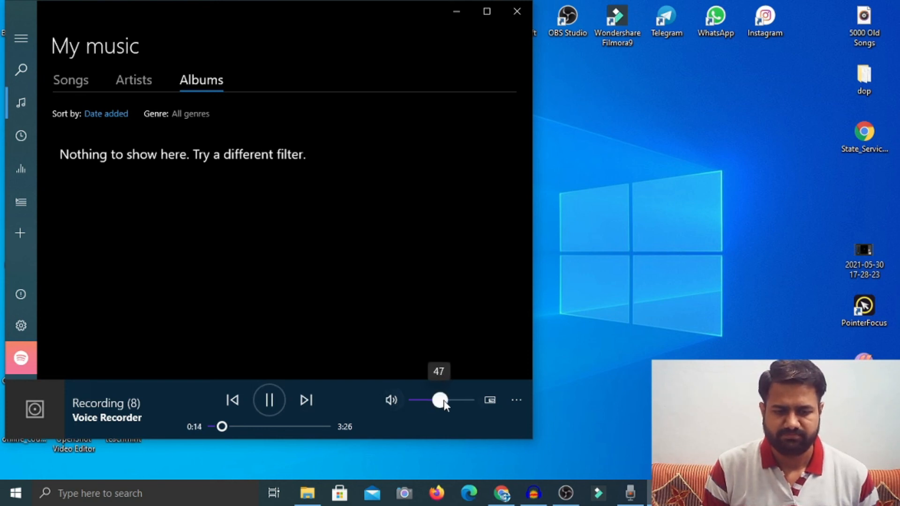
click(270, 399)
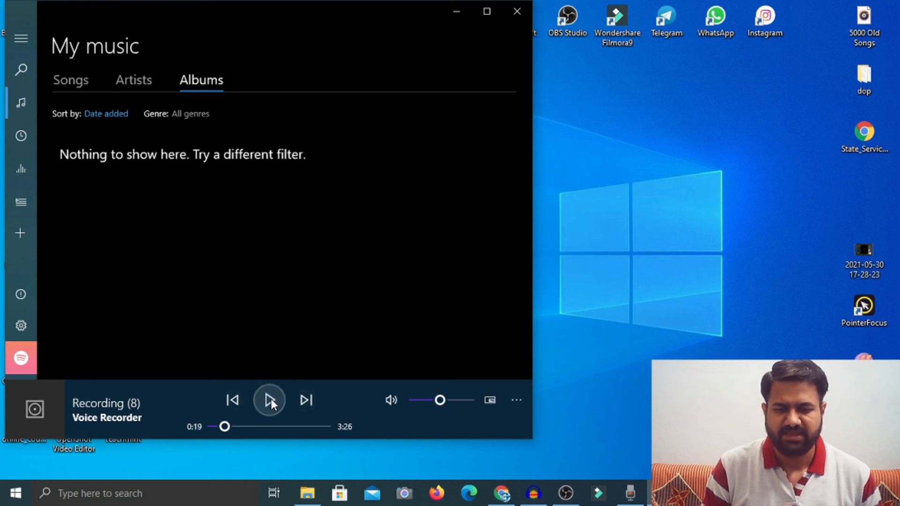
click(458, 12)
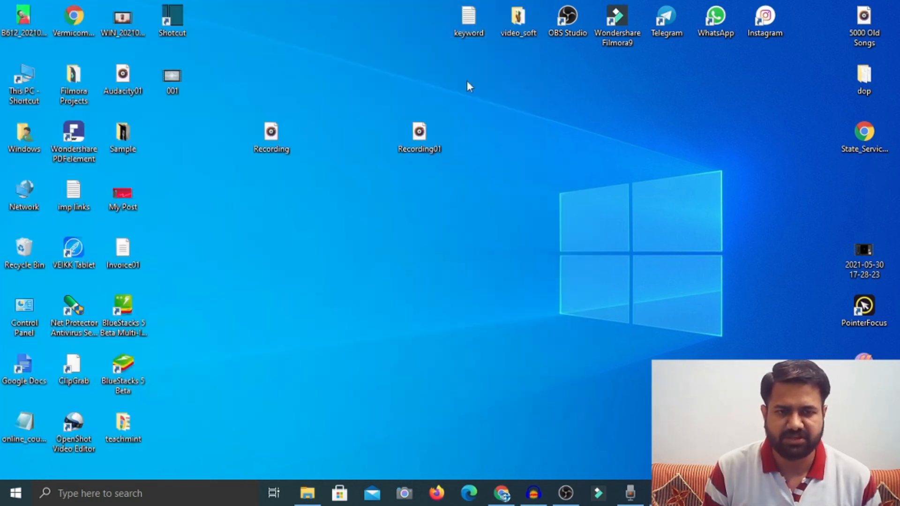
Step: Play the exported Recording01 file, skipping ahead into the speech to compare it with the original, and close the player
double_click(426, 139)
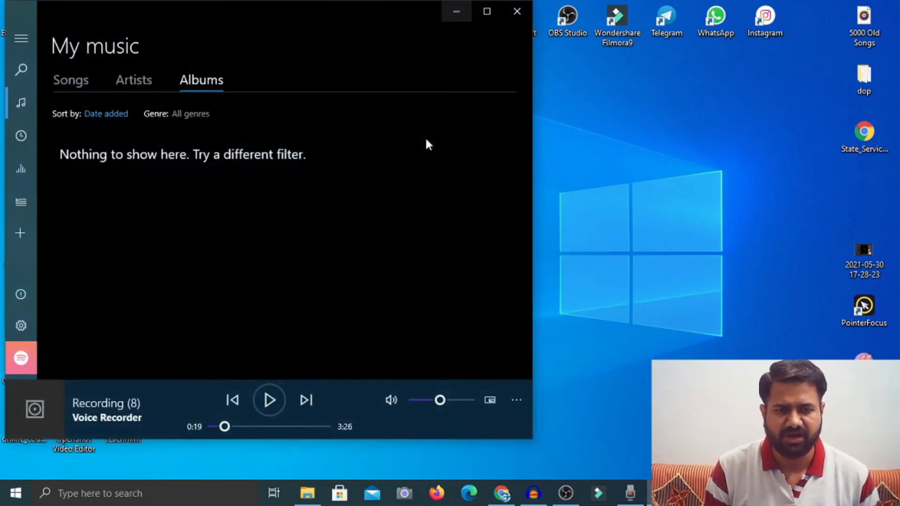
click(234, 426)
drag(237, 426, 224, 426)
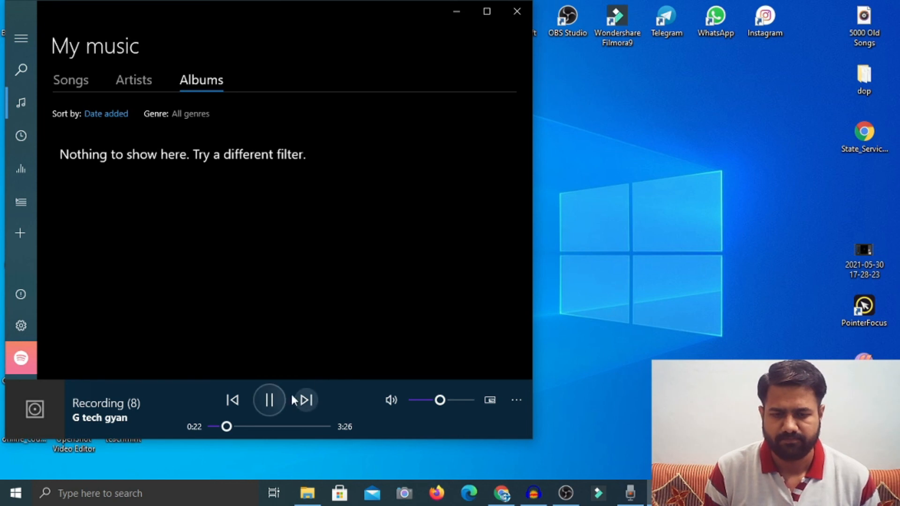
click(271, 399)
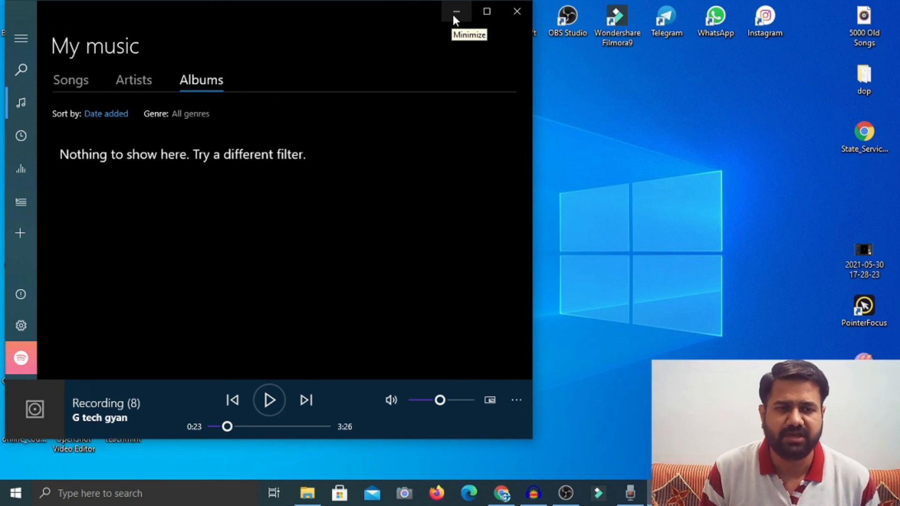
click(516, 11)
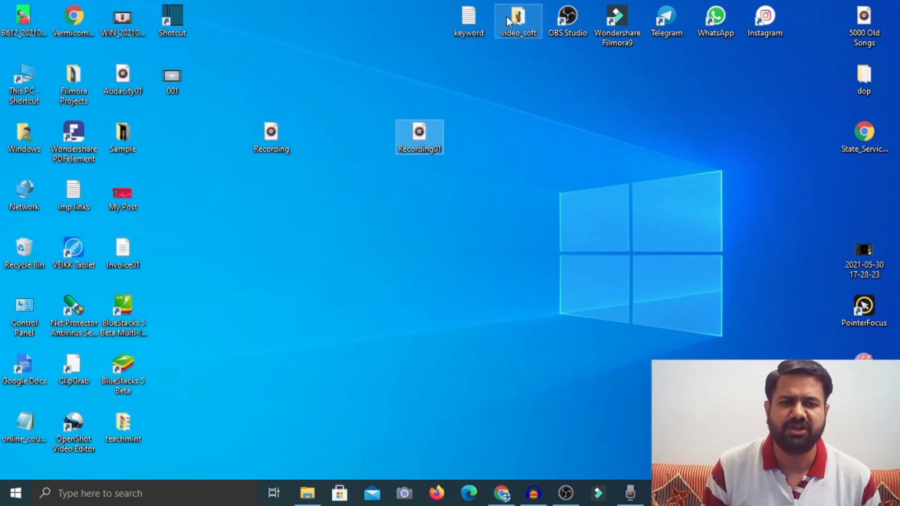